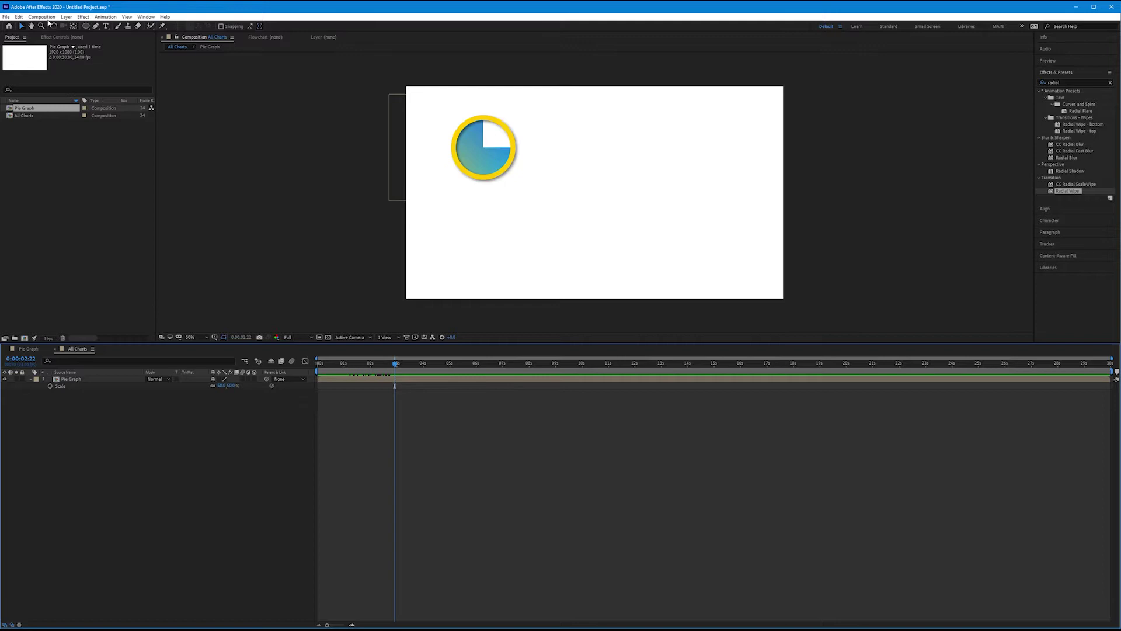
# Step: Create a new composition named 'Loading Bar' from the Composition menu
pyautogui.click(42, 17)
pyautogui.click(53, 26)
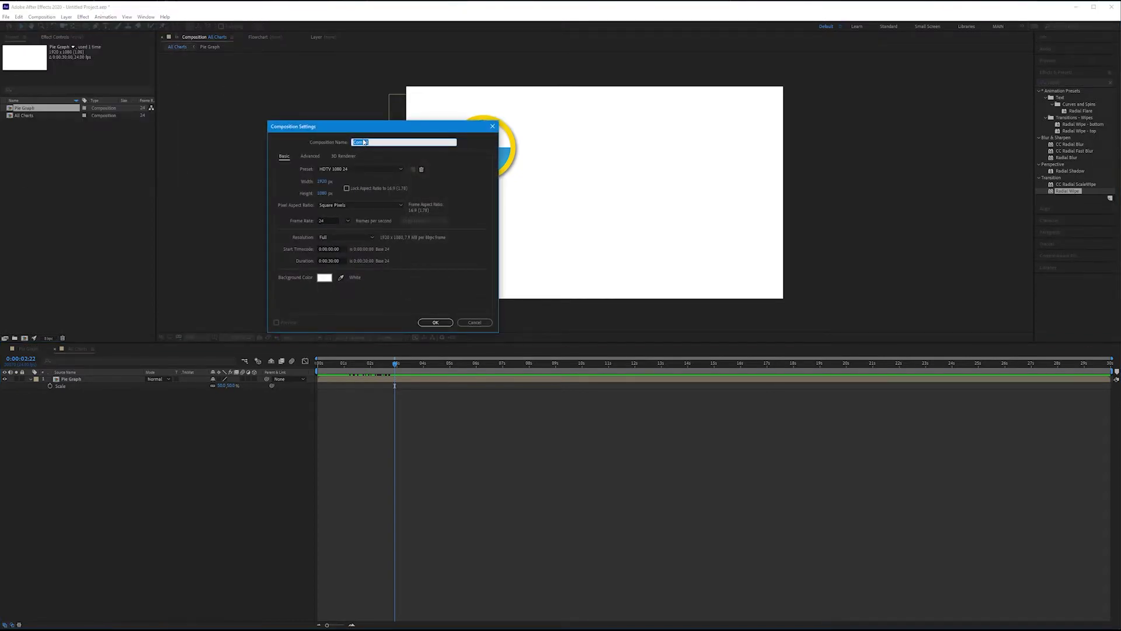
pyautogui.write('Loading Bar')
pyautogui.click(435, 323)
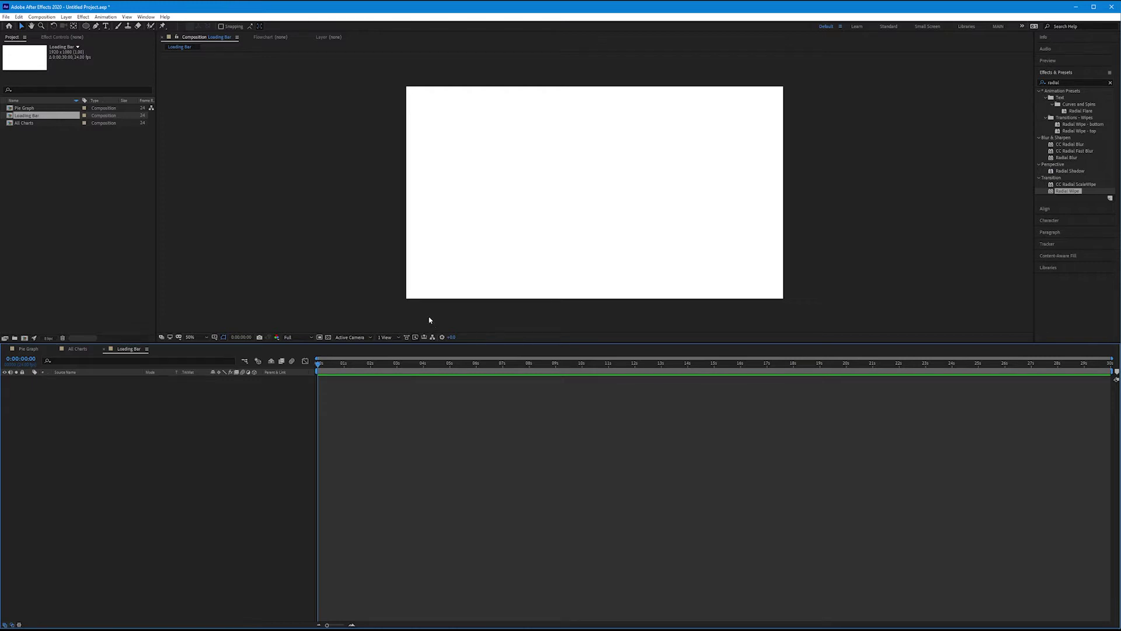
# Step: Draw a long rounded-rectangle bar across the composition
pyautogui.click(86, 26)
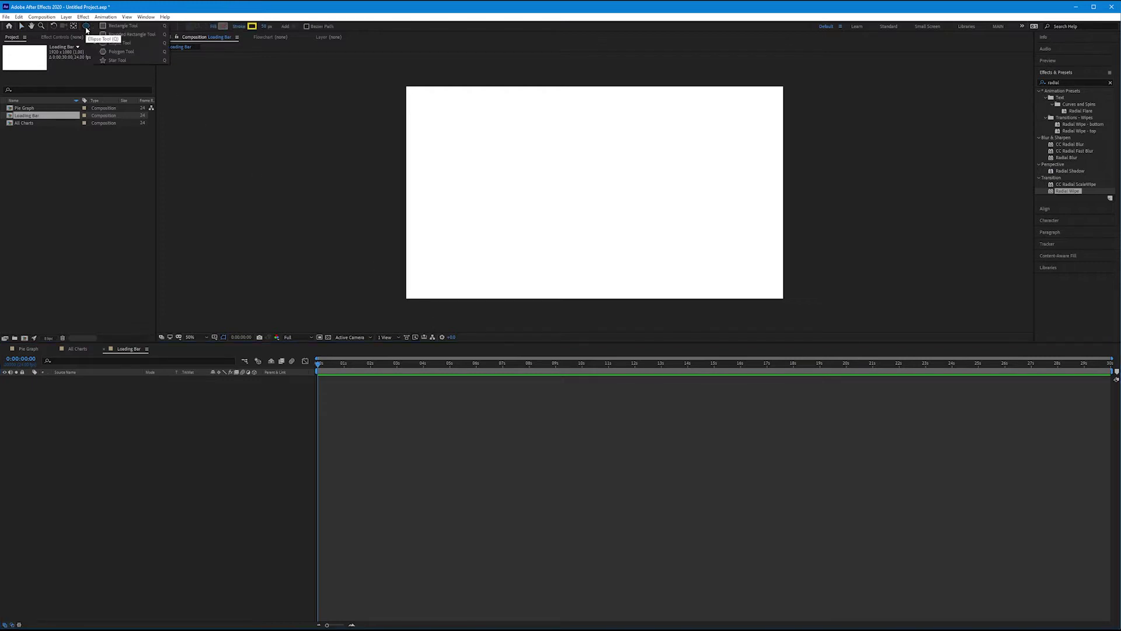
pyautogui.click(122, 35)
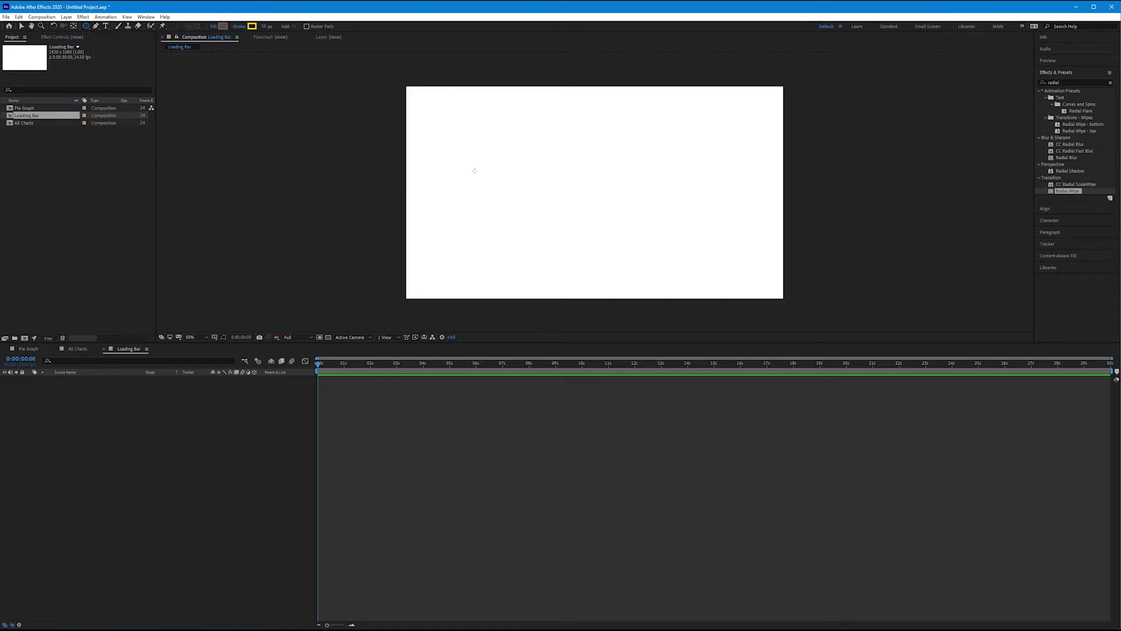
pyautogui.moveTo(443, 159); pyautogui.dragTo(759, 198)
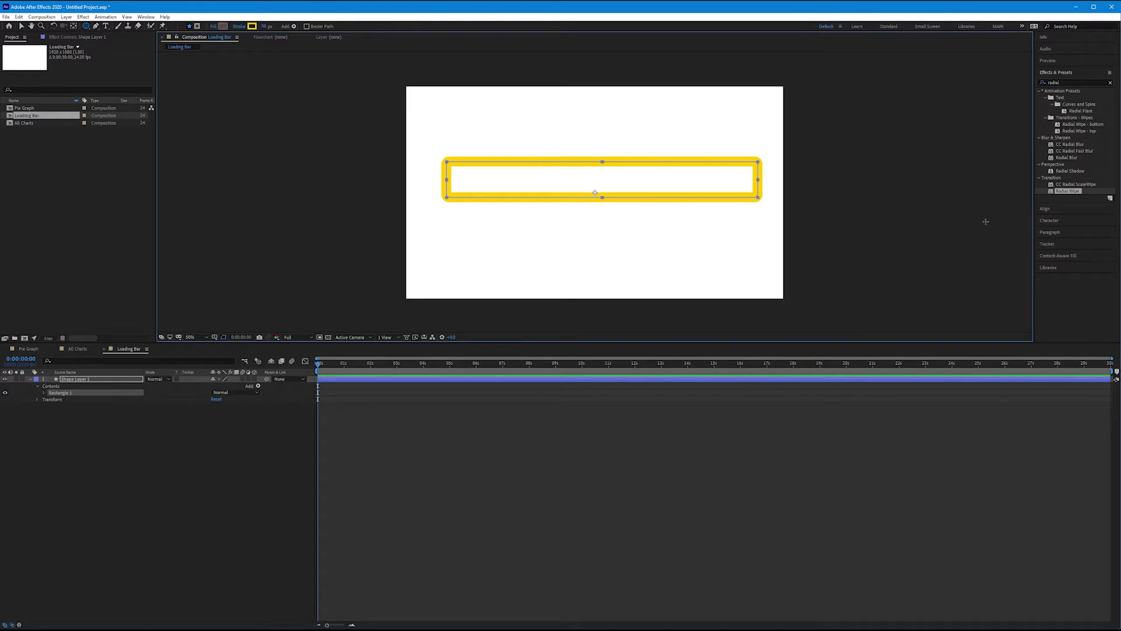
# Step: Centre the bar horizontally and vertically with the Align panel
pyautogui.click(1049, 212)
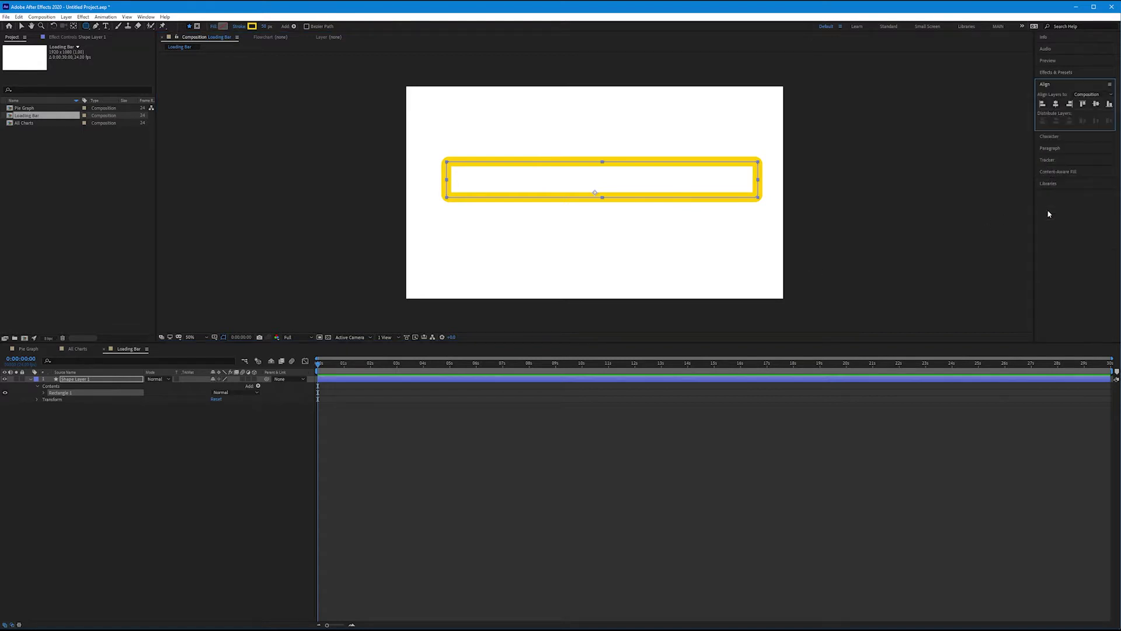
pyautogui.click(1056, 104)
pyautogui.click(1096, 105)
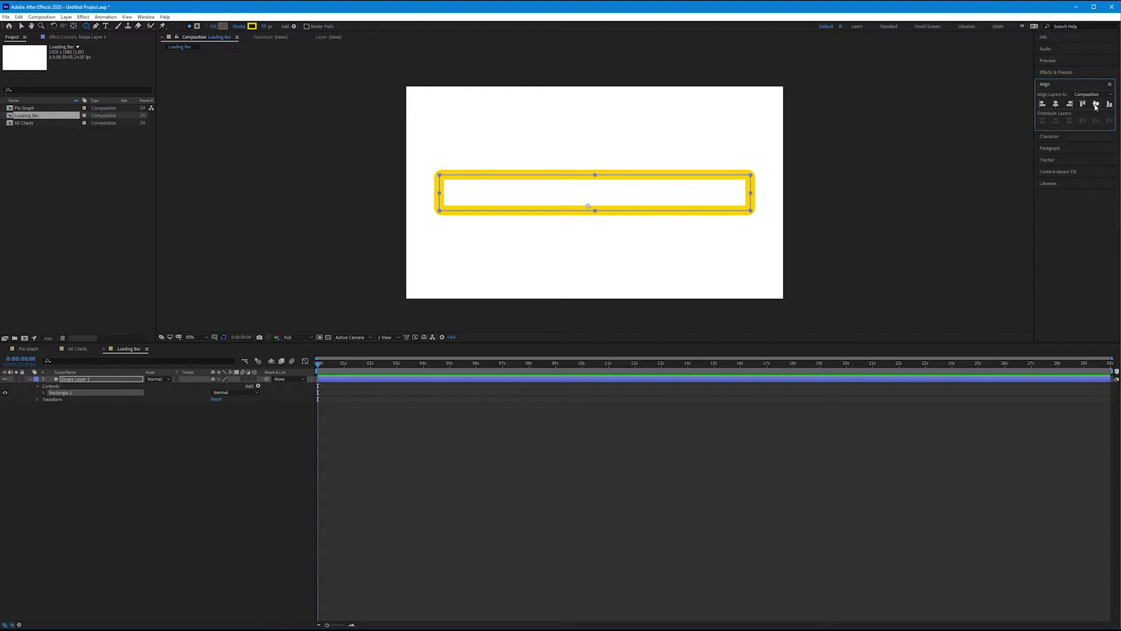
# Step: Raise Rectangle Path 1 Roundness to 152 so the bar becomes a pill
pyautogui.click(44, 394)
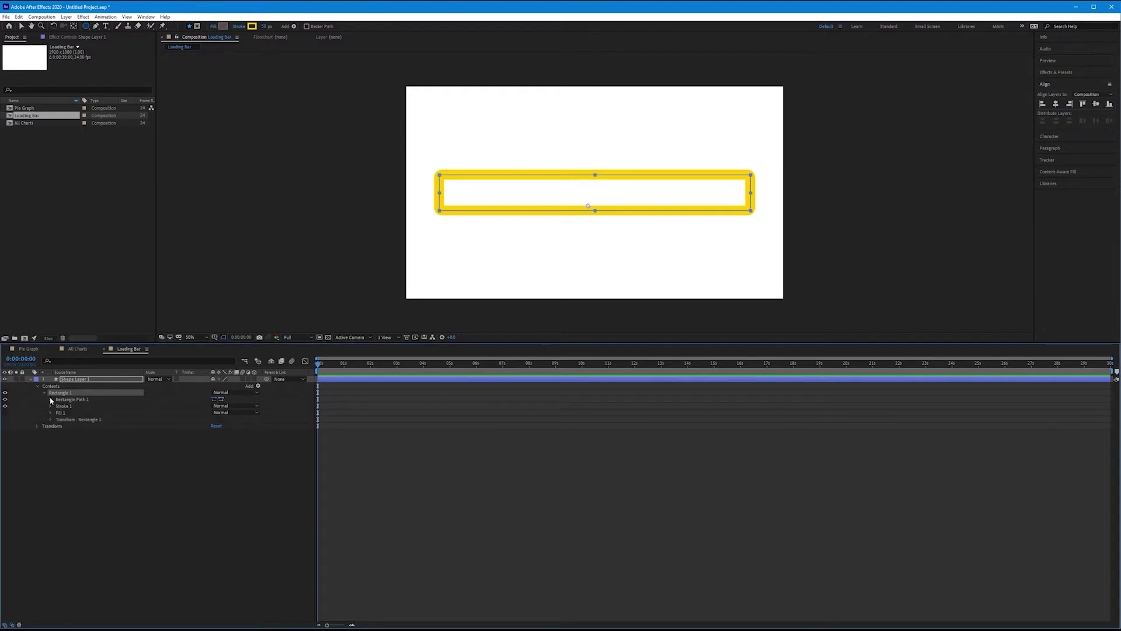
pyautogui.click(50, 400)
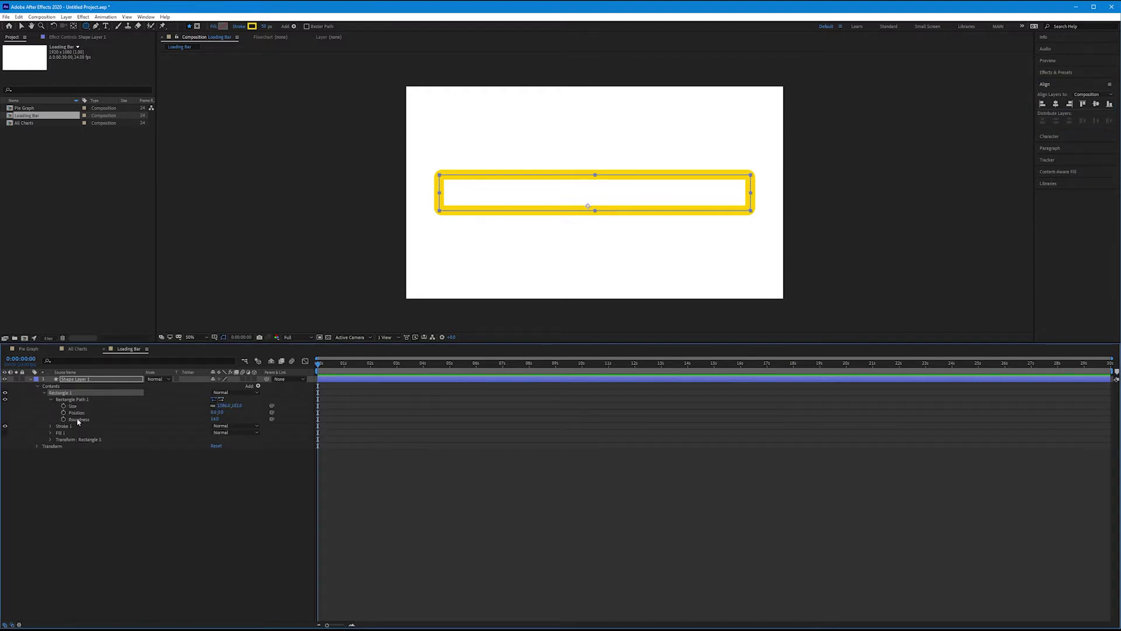
pyautogui.moveTo(211, 419); pyautogui.dragTo(267, 417)
pyautogui.click(219, 420)
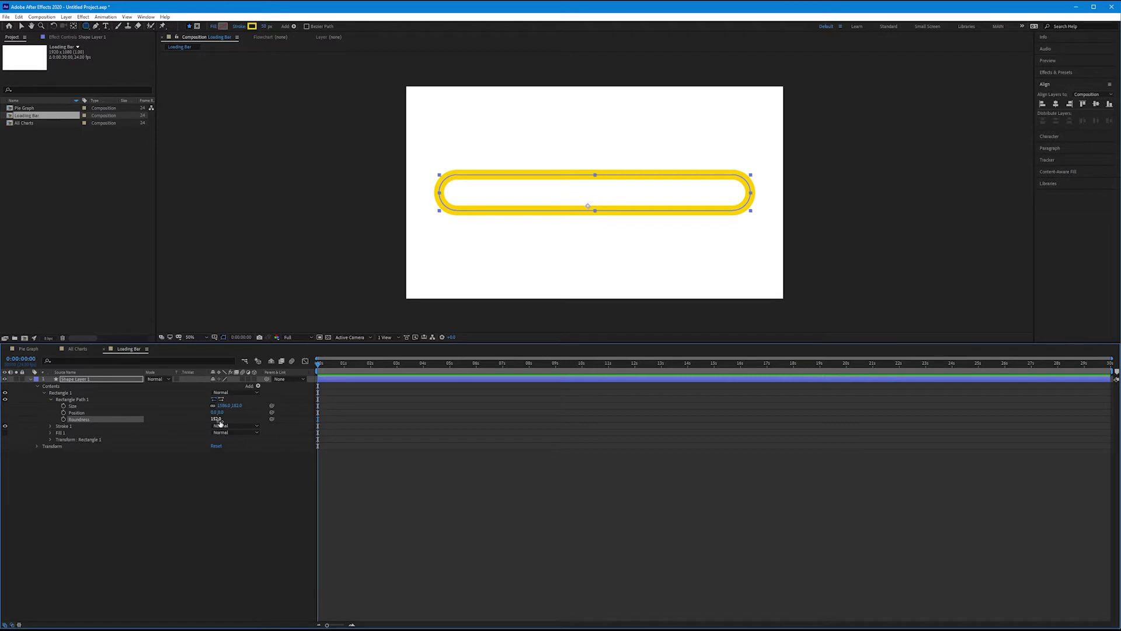
pyautogui.press('Return')
pyautogui.click(87, 380)
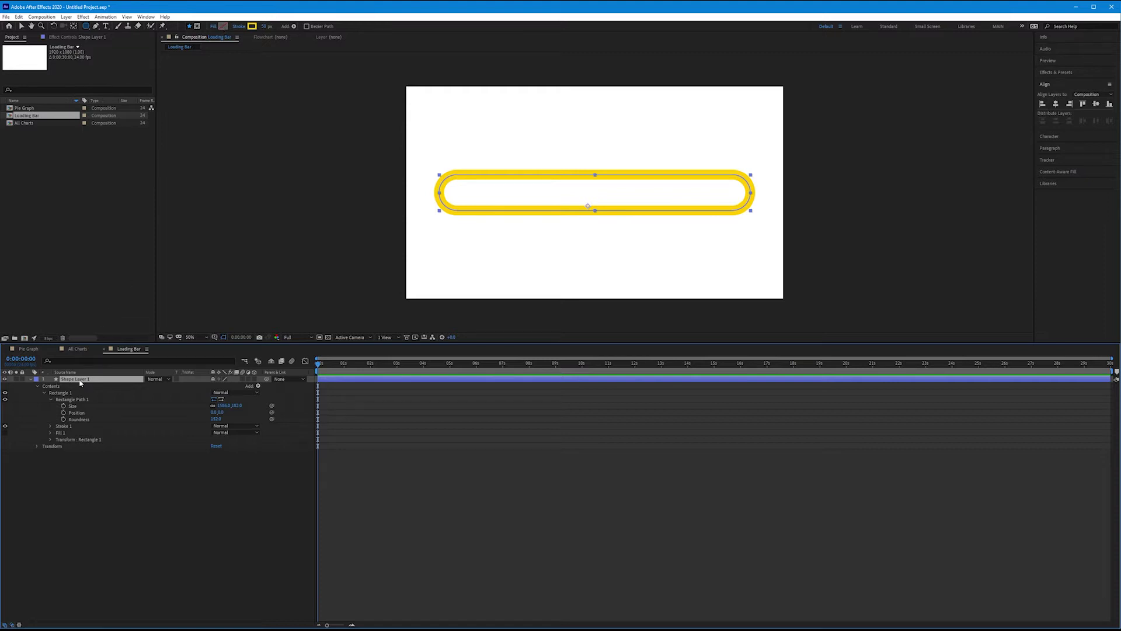
# Step: Rename the shape layer to 'Bar Stroke'
pyautogui.press('Return')
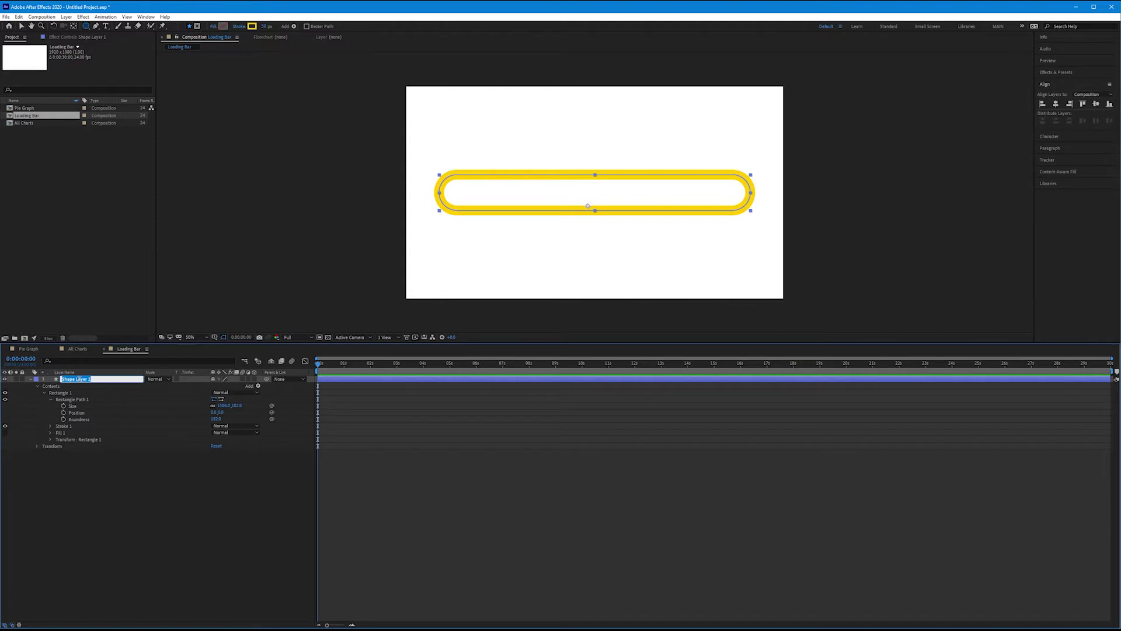
pyautogui.write('Bar Stroke')
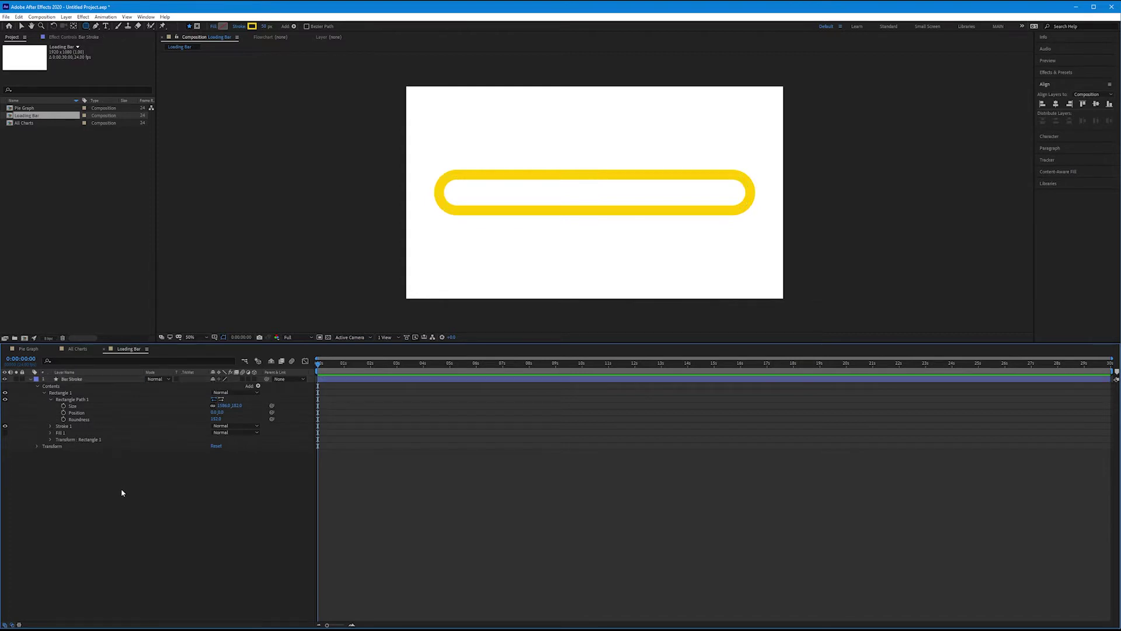
pyautogui.press('Return')
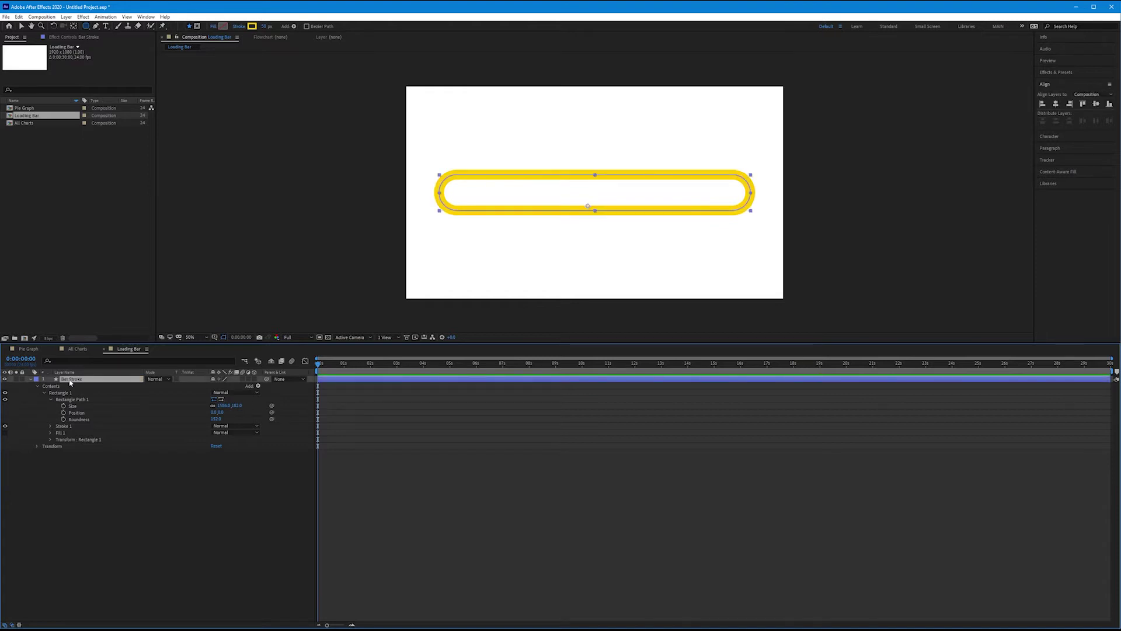
# Step: Duplicate Bar Stroke and rename the copy 'Bar Fill'
pyautogui.hotkey('ctrl', 'd')
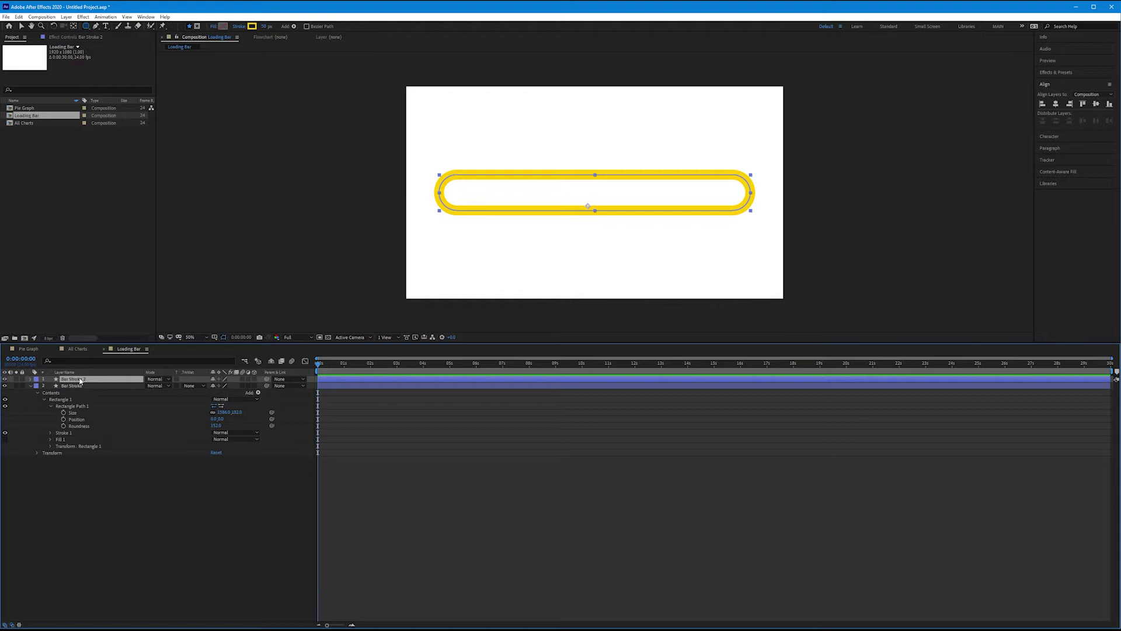
pyautogui.press('Return')
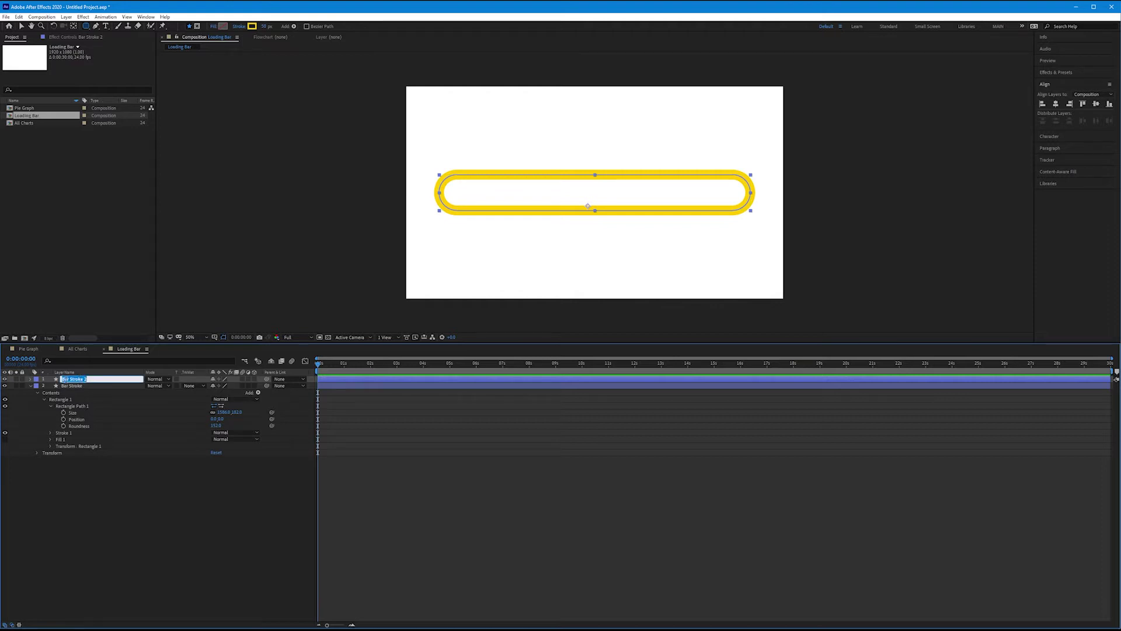
pyautogui.moveTo(70, 379); pyautogui.dragTo(95, 380)
pyautogui.write('Fill')
pyautogui.click(106, 385)
# Step: Give Bar Fill a cyan #11BBFA fill and no stroke
pyautogui.click(68, 380)
pyautogui.click(222, 26)
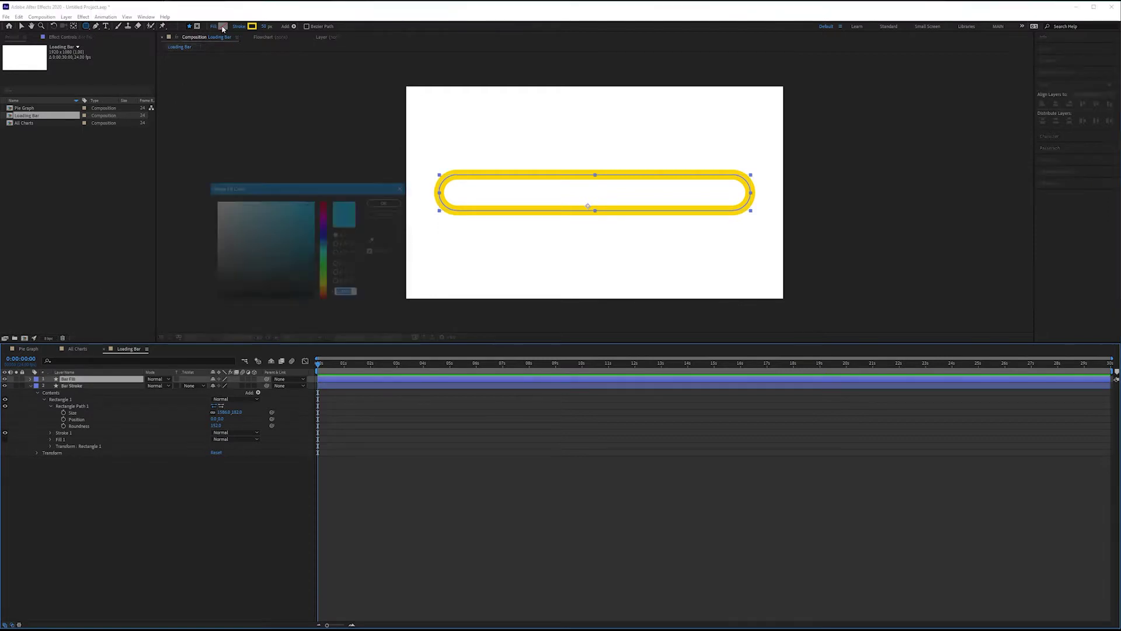
pyautogui.click(387, 203)
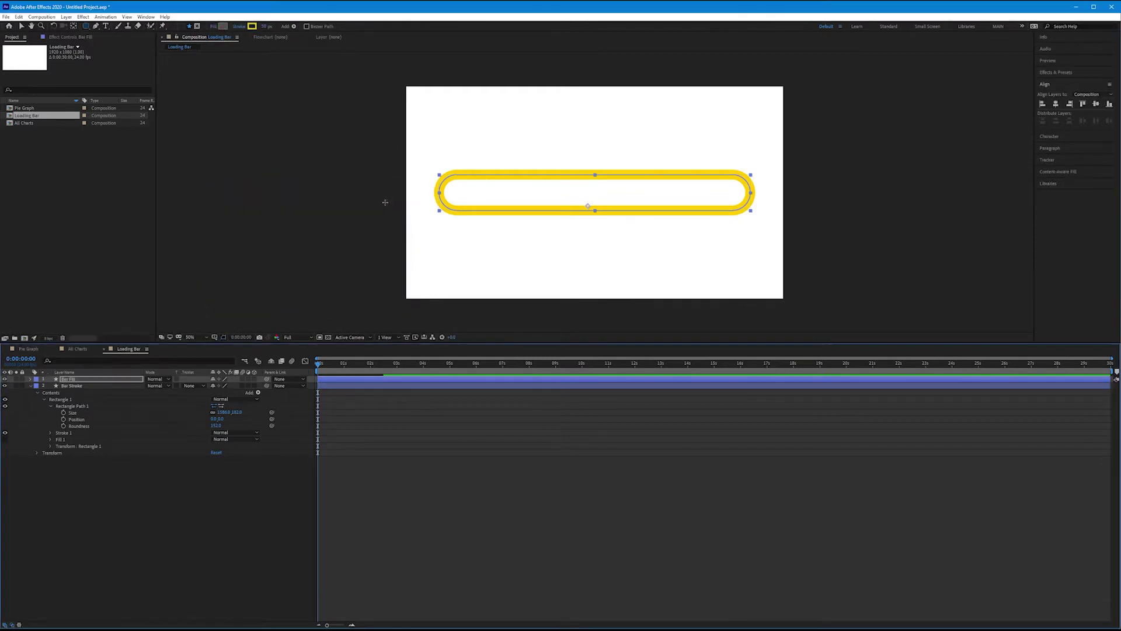
pyautogui.click(240, 27)
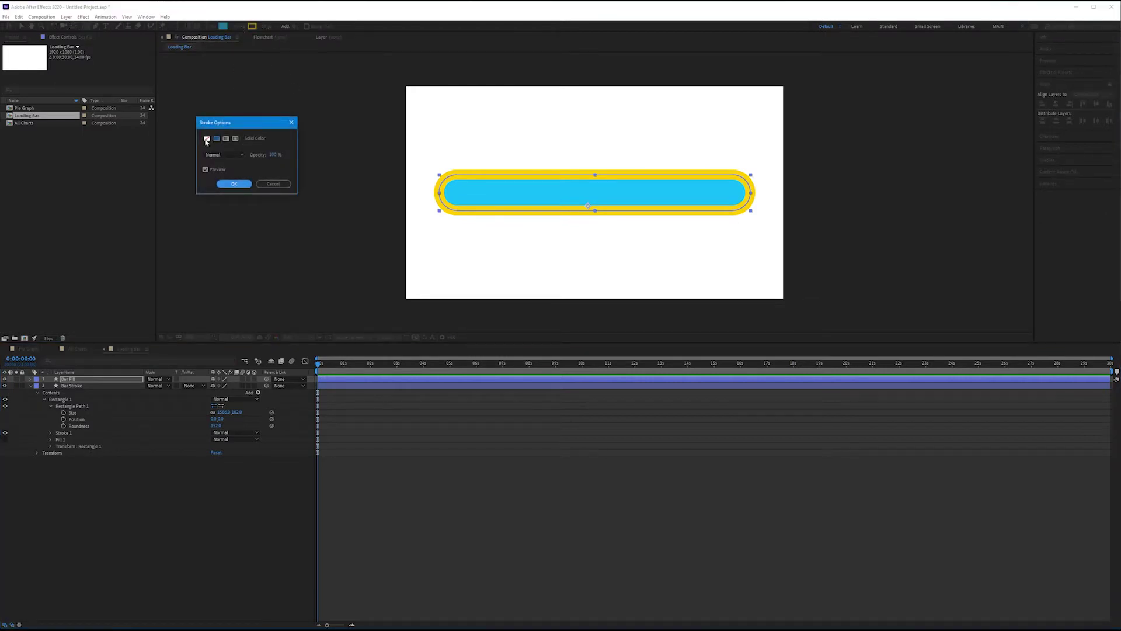
pyautogui.click(206, 140)
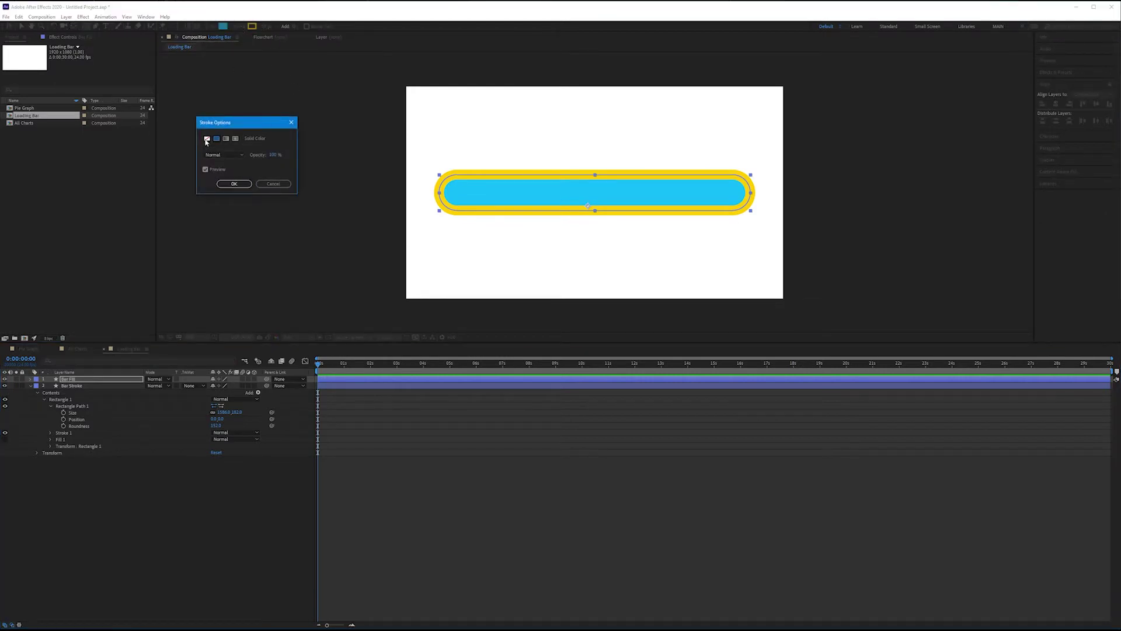
pyautogui.click(234, 184)
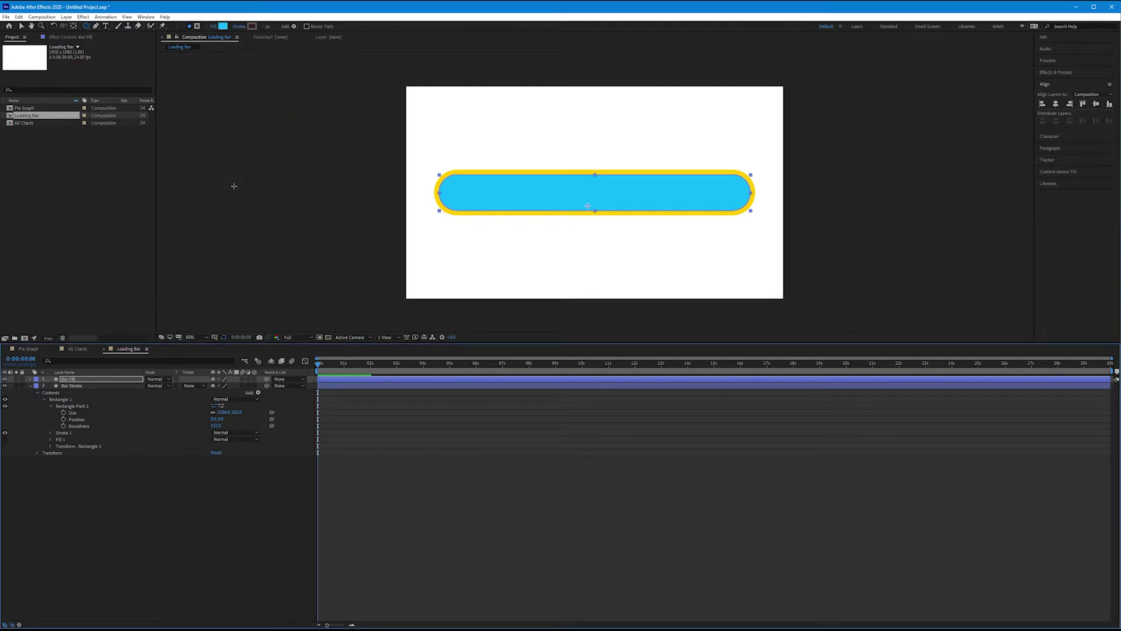
# Step: Move Bar Stroke above Bar Fill and toggle both layers' visibility to compare
pyautogui.click(66, 386)
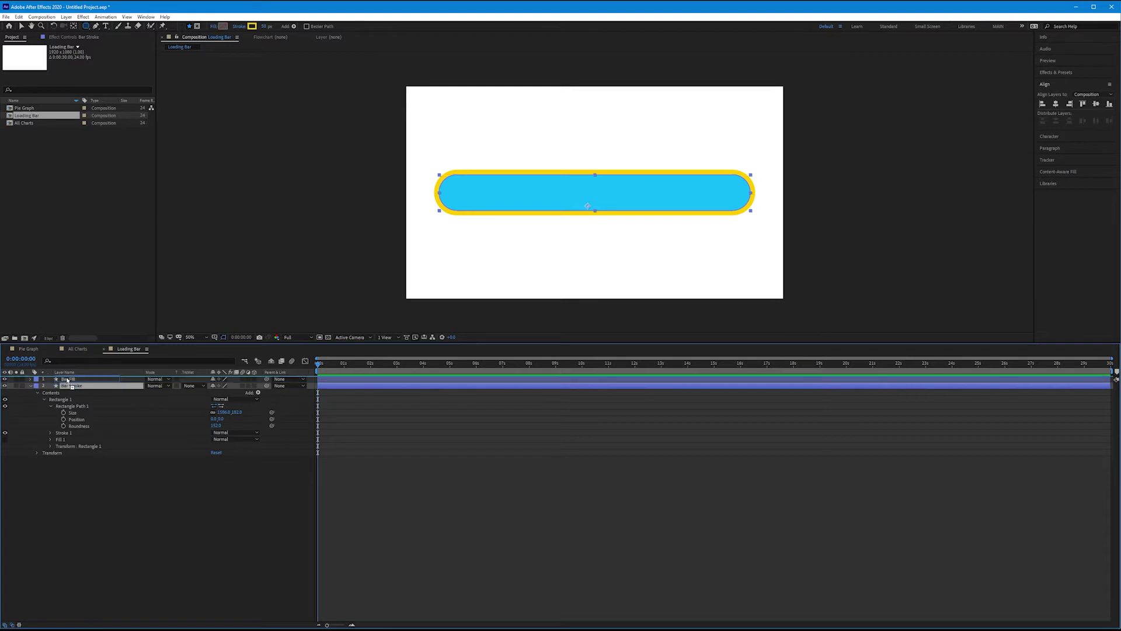
pyautogui.moveTo(67, 380); pyautogui.dragTo(67, 379)
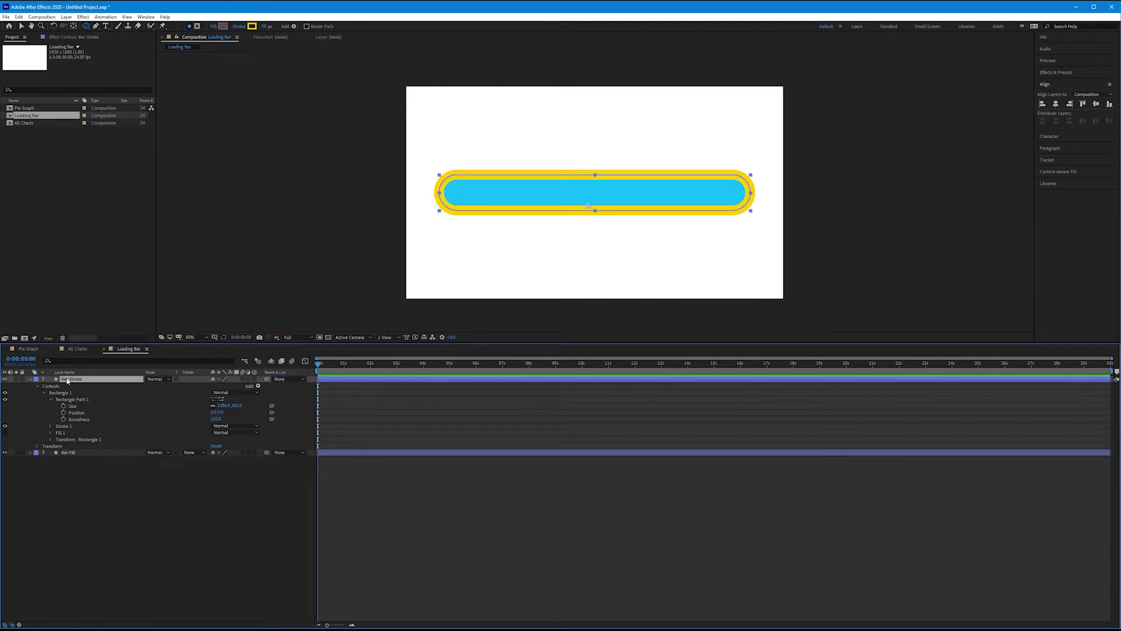
pyautogui.click(5, 453)
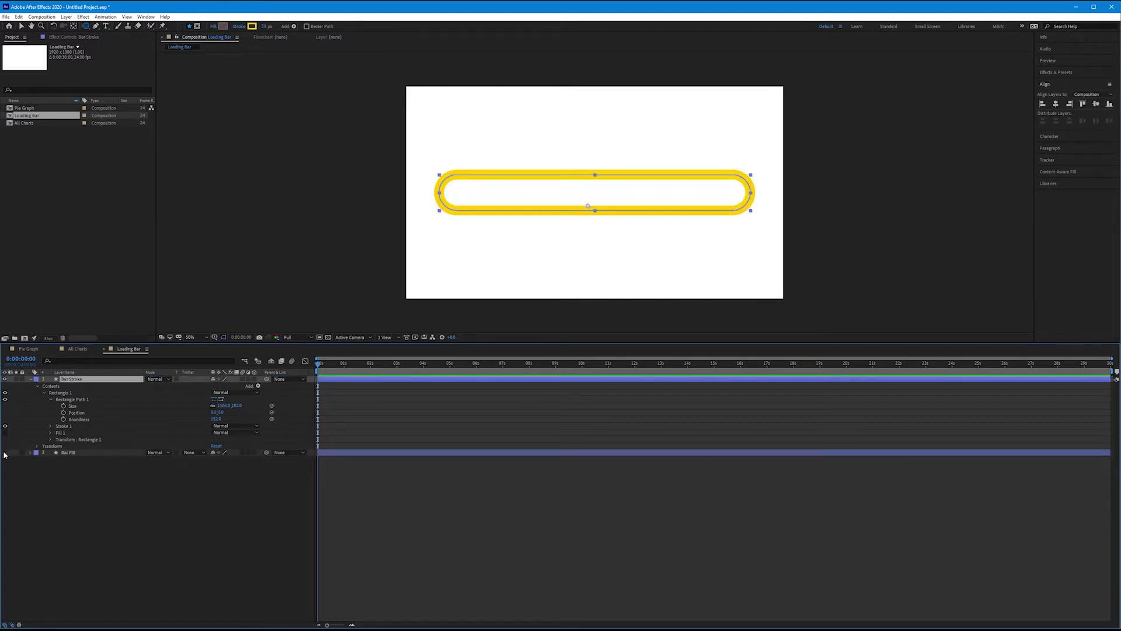
pyautogui.click(5, 453)
pyautogui.click(4, 452)
pyautogui.click(4, 453)
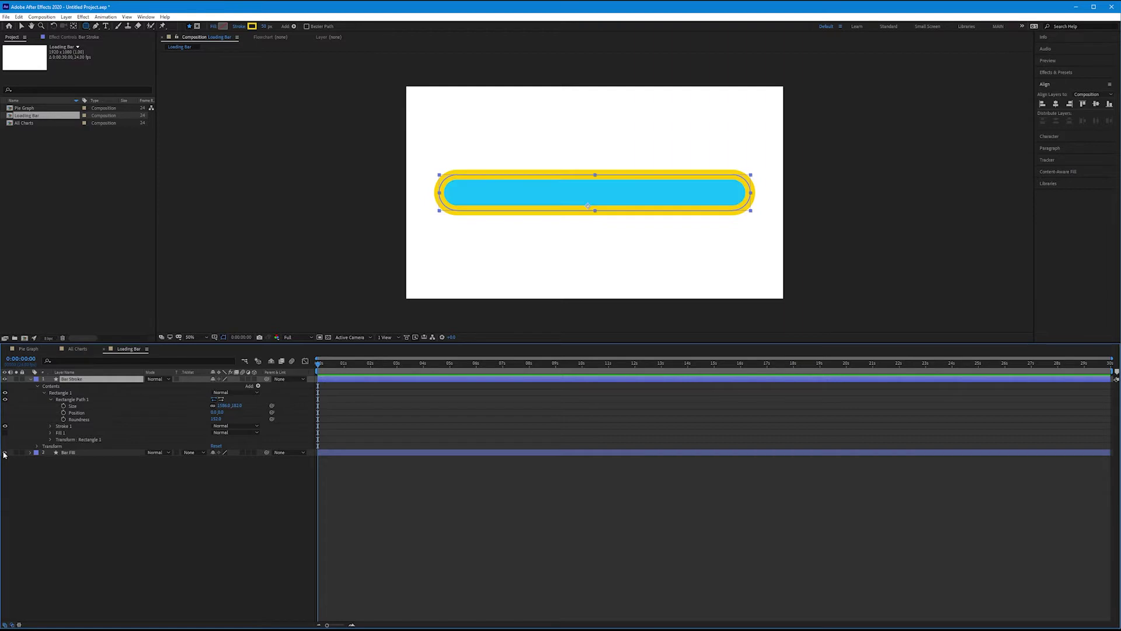
pyautogui.click(5, 380)
pyautogui.click(5, 379)
pyautogui.click(4, 379)
pyautogui.click(5, 379)
# Step: Switch the rectangle tool to mask mode and draw Mask 1 over the whole bar on Bar Fill
pyautogui.click(72, 453)
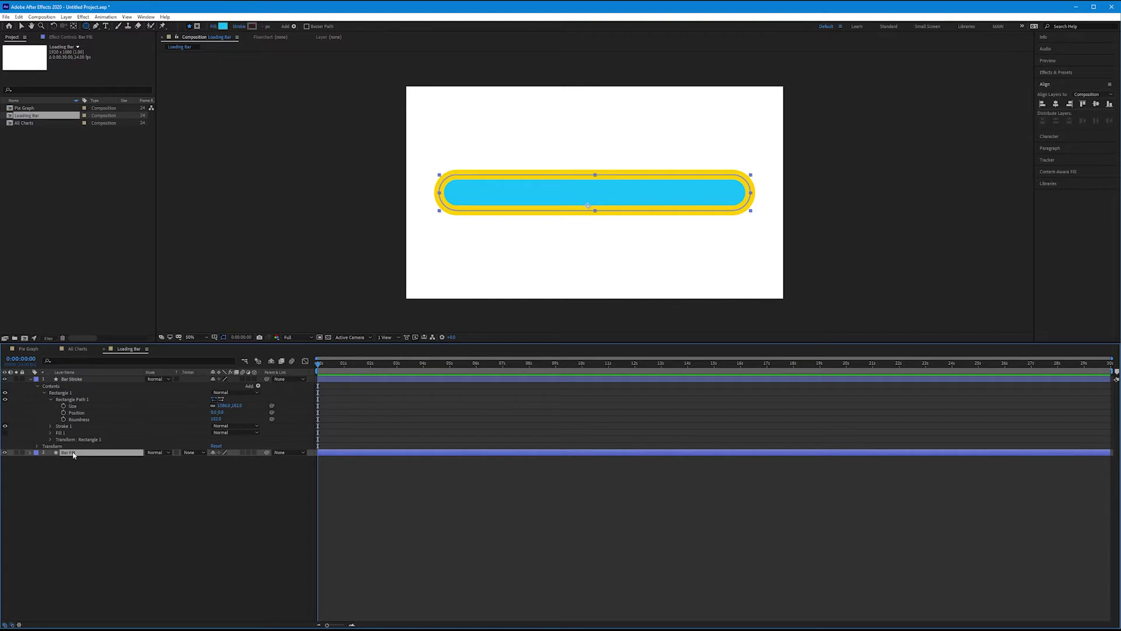
pyautogui.moveTo(86, 26); pyautogui.dragTo(103, 29)
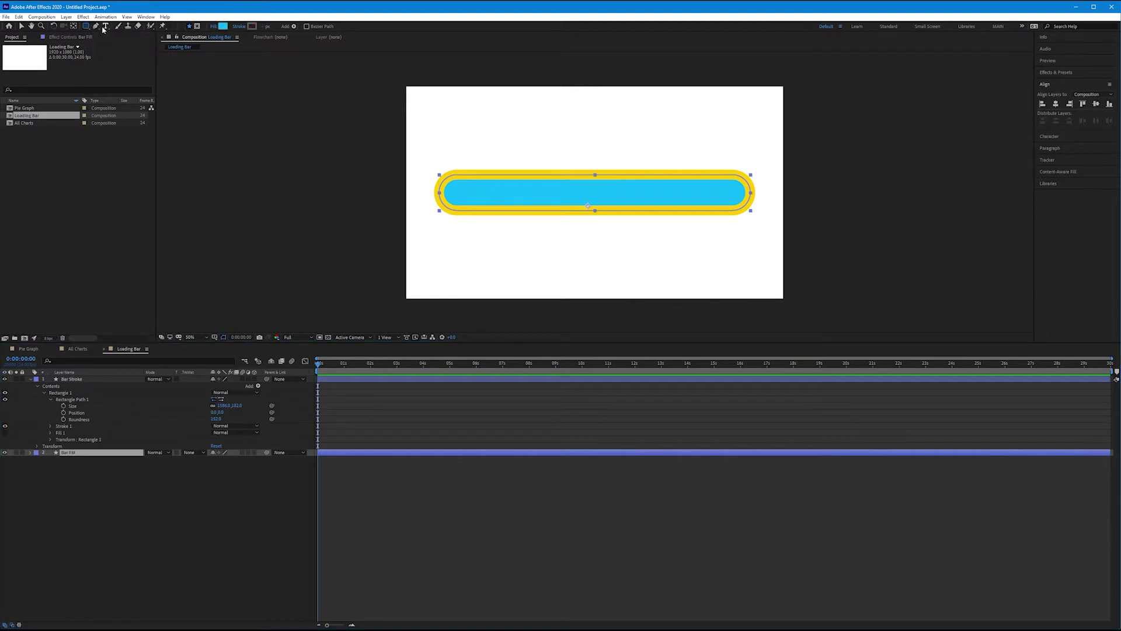
pyautogui.click(198, 26)
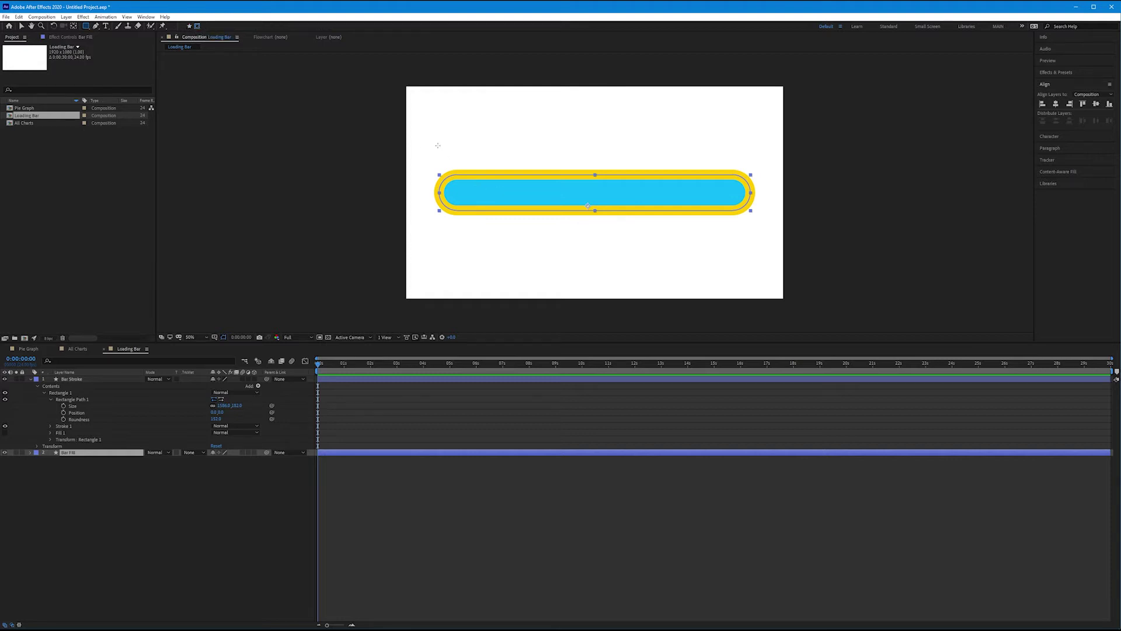
pyautogui.moveTo(427, 150); pyautogui.dragTo(766, 229)
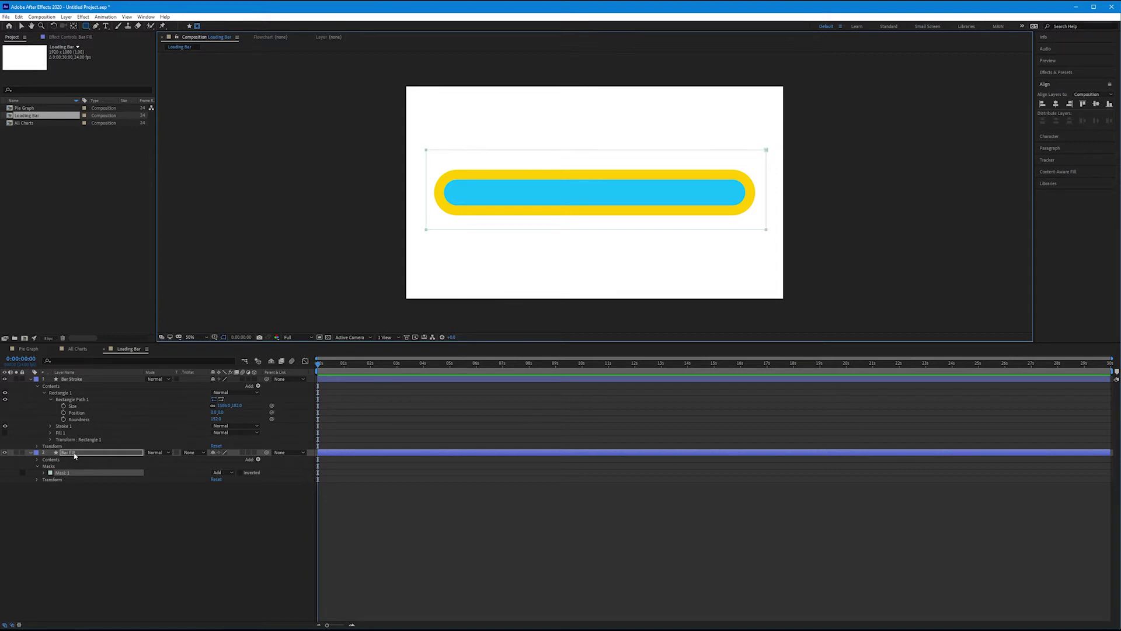
# Step: Add a Mask Path keyframe to Bar Fill's Mask 1 and slide it later in time
pyautogui.click(44, 472)
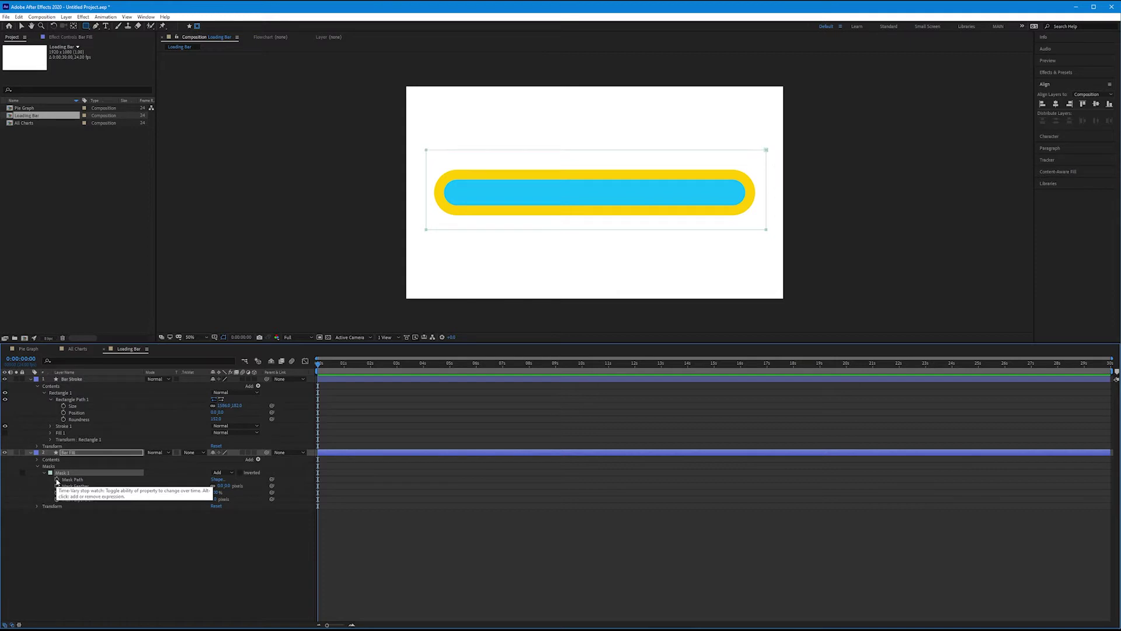
pyautogui.click(56, 480)
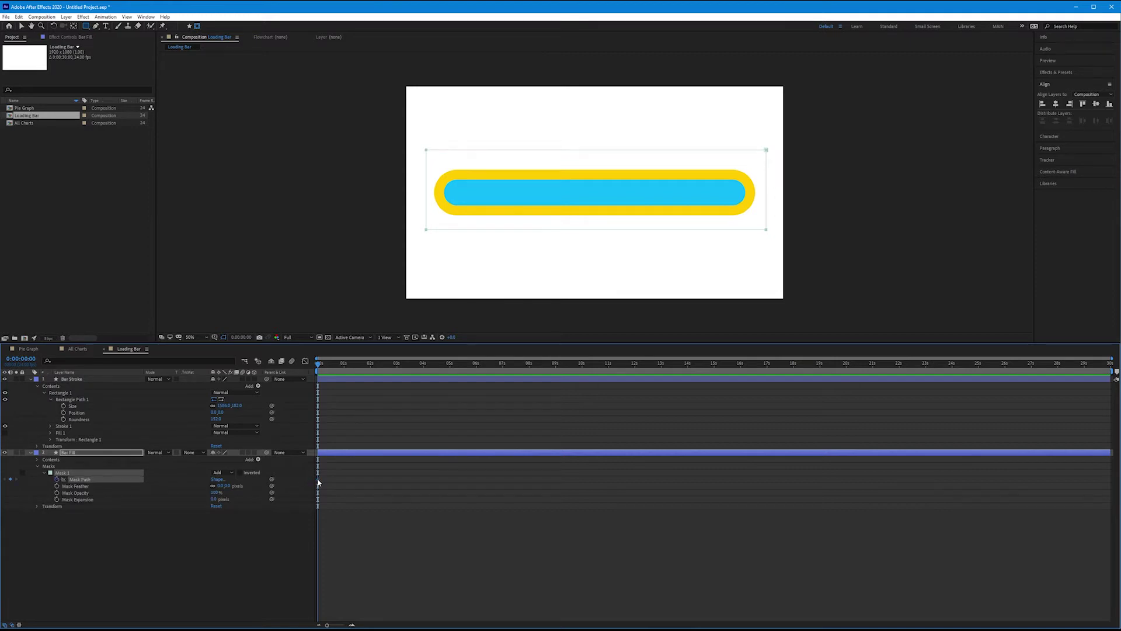
pyautogui.moveTo(318, 482); pyautogui.dragTo(385, 479)
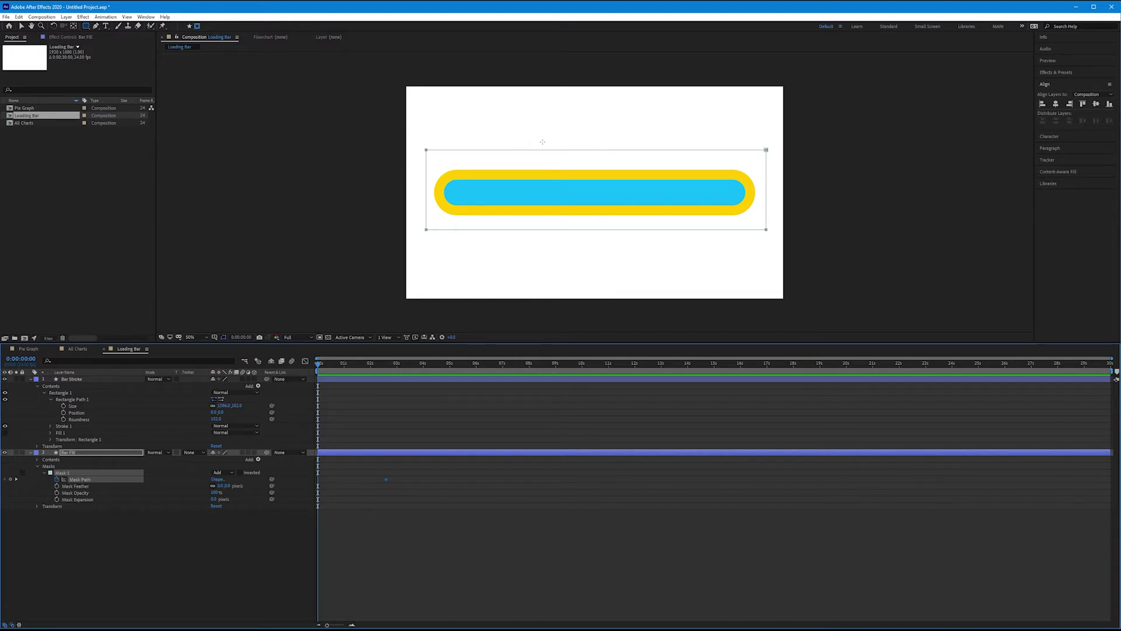
# Step: At the start, squeeze the mask's right edge leftward so the bar begins empty
pyautogui.press('v')
pyautogui.click(700, 111)
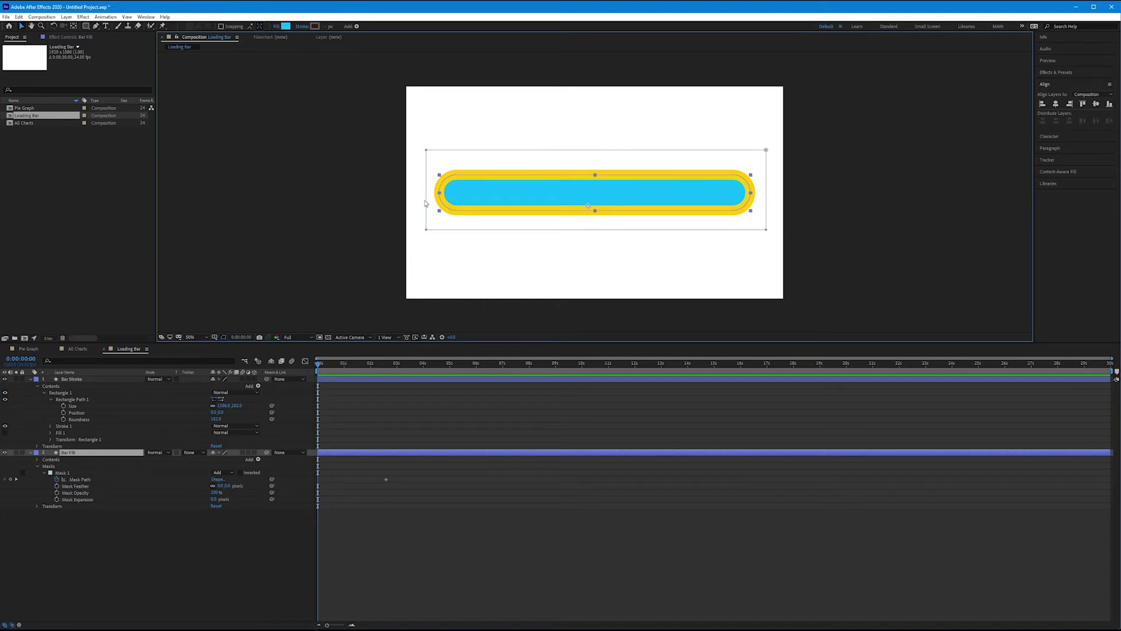
pyautogui.click(766, 151)
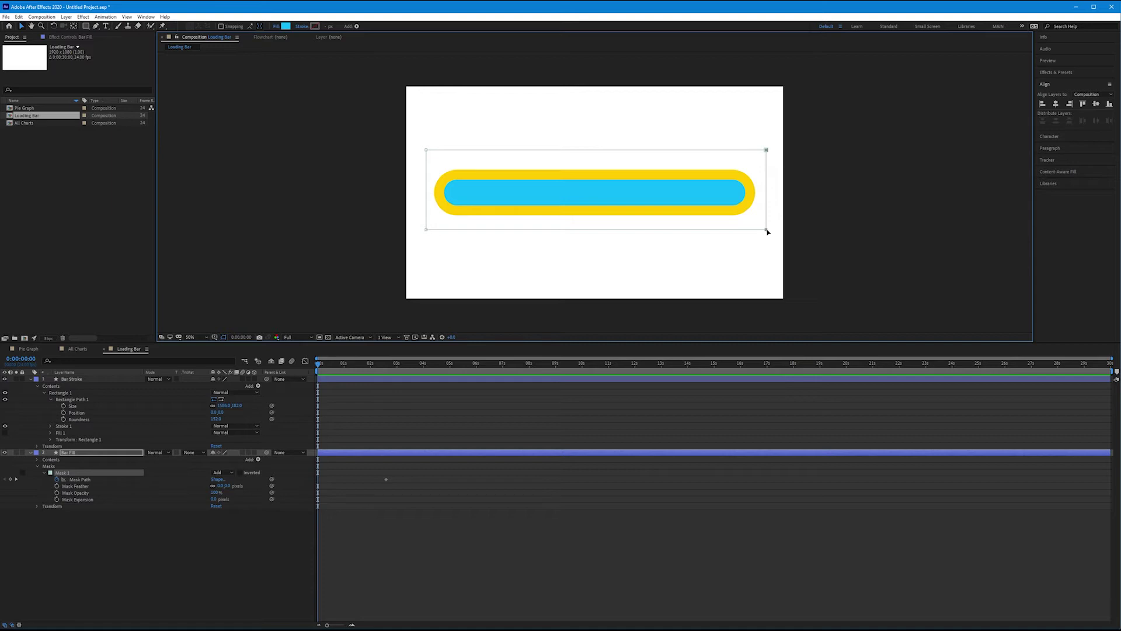
pyautogui.moveTo(763, 230); pyautogui.dragTo(432, 231)
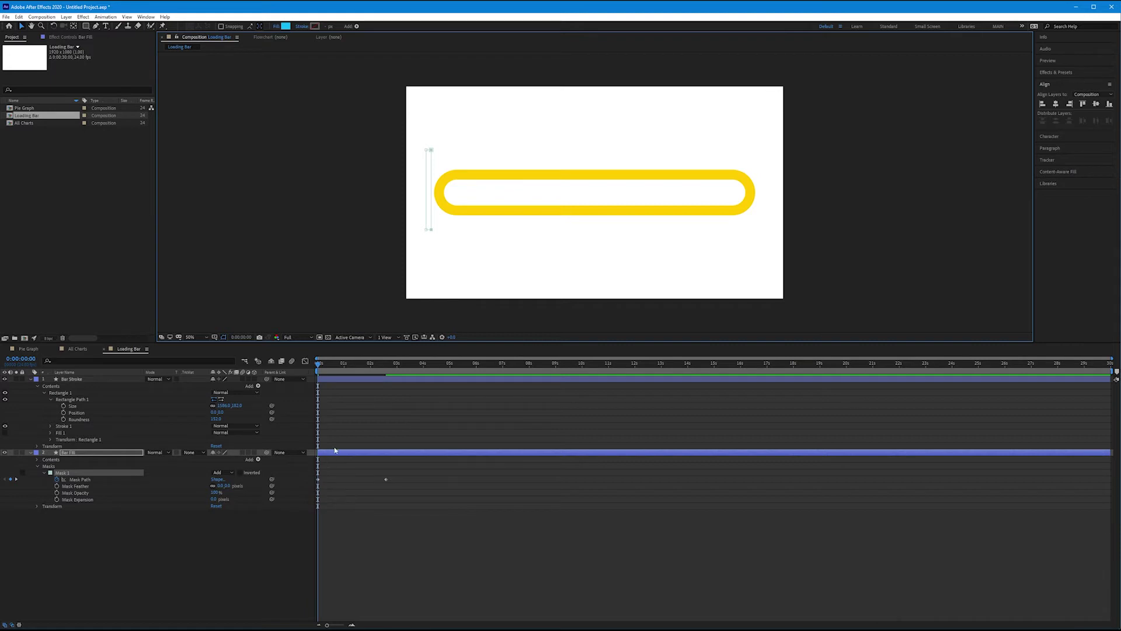
# Step: Scrub the fill animation, end the work area near three seconds, and preview it
pyautogui.moveTo(319, 365); pyautogui.dragTo(399, 374)
pyautogui.press('n')
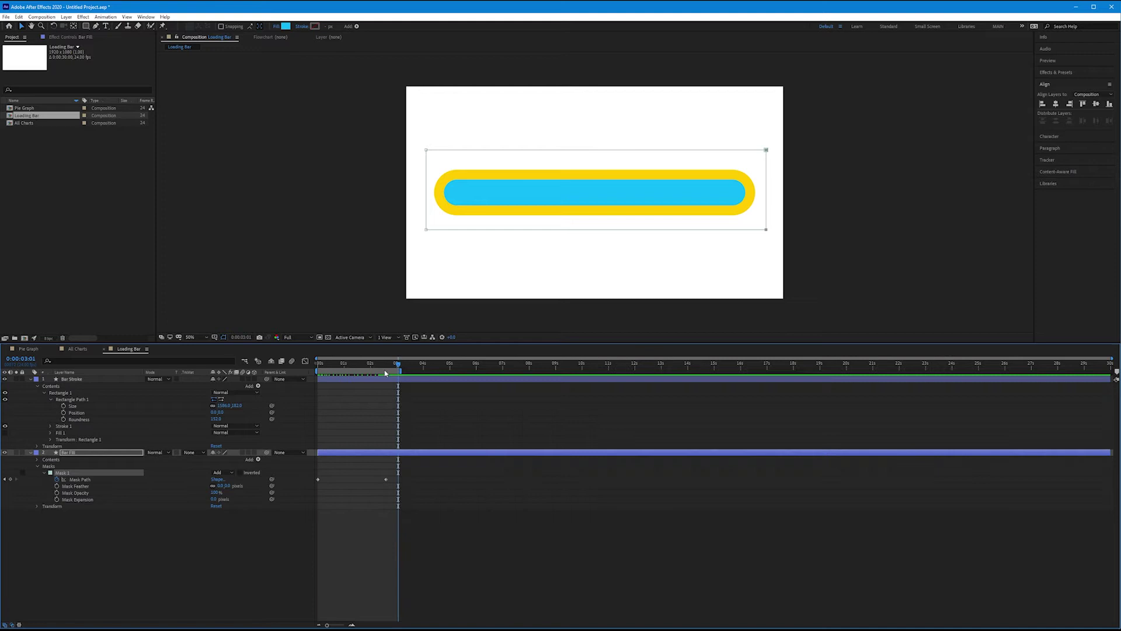
pyautogui.press('space')
pyautogui.press('space')
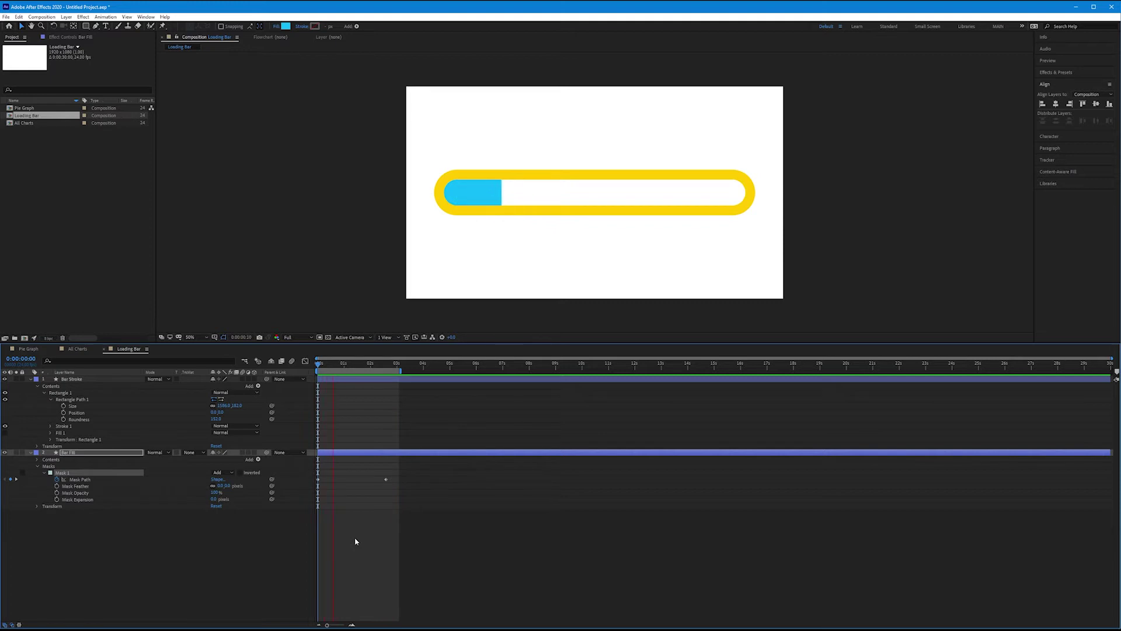
# Step: Easy-ease the final Mask Path keyframe and lengthen its influence to about 64% in the Graph Editor
pyautogui.press('space')
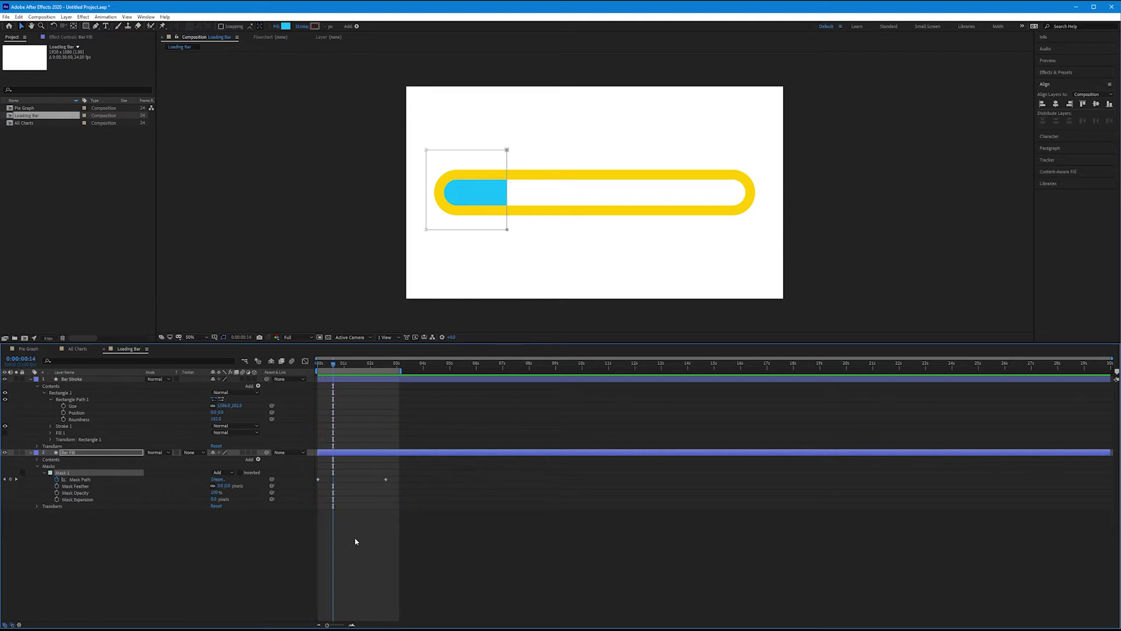
pyautogui.click(386, 481)
pyautogui.press('F9')
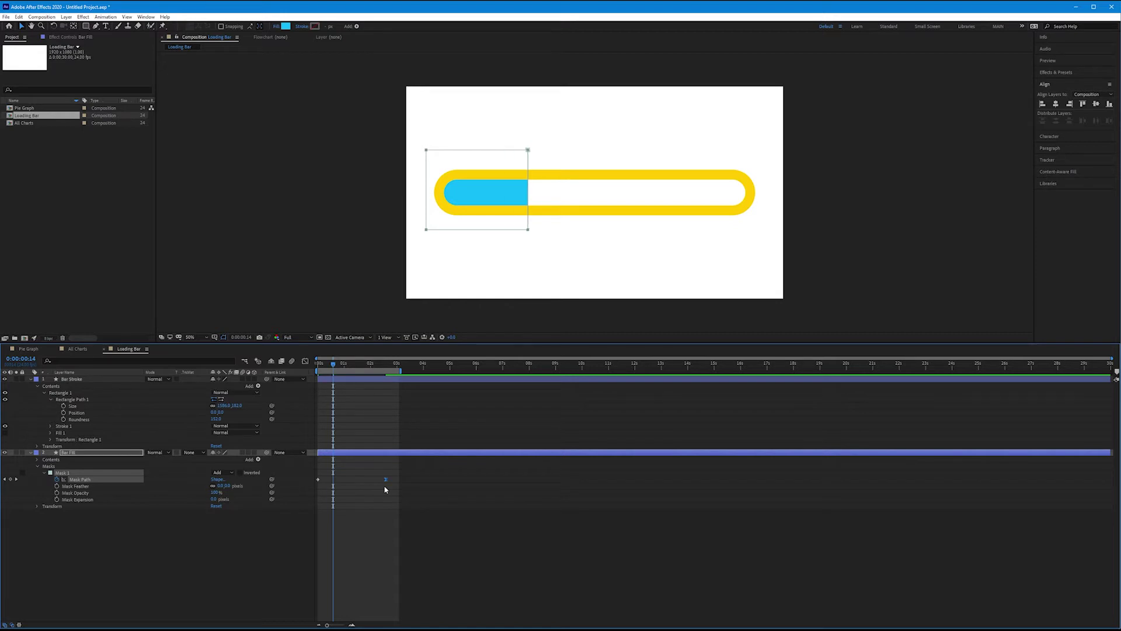
pyautogui.click(305, 361)
pyautogui.moveTo(375, 593); pyautogui.dragTo(362, 594)
pyautogui.click(305, 361)
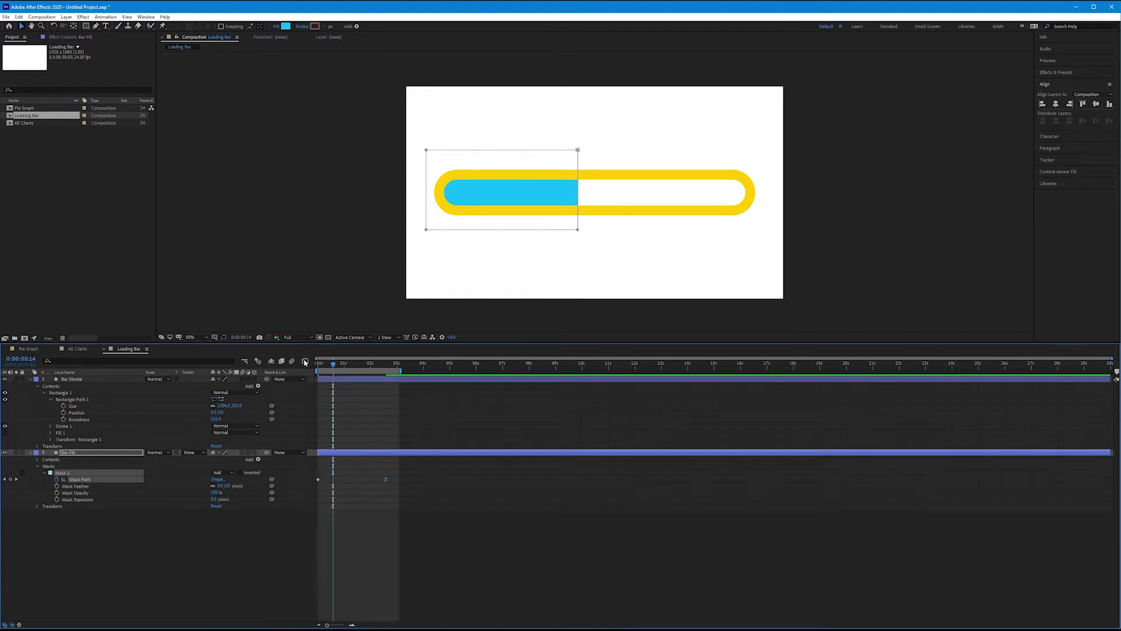
# Step: Preview the eased fill animation from the start
pyautogui.moveTo(333, 366); pyautogui.dragTo(318, 366)
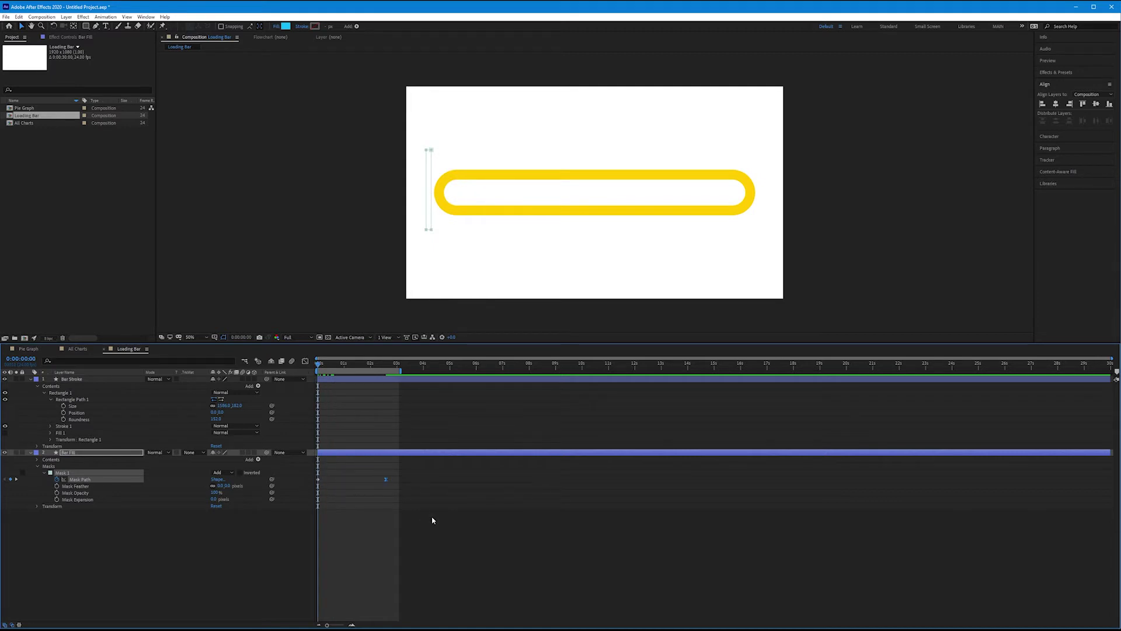
pyautogui.press('space')
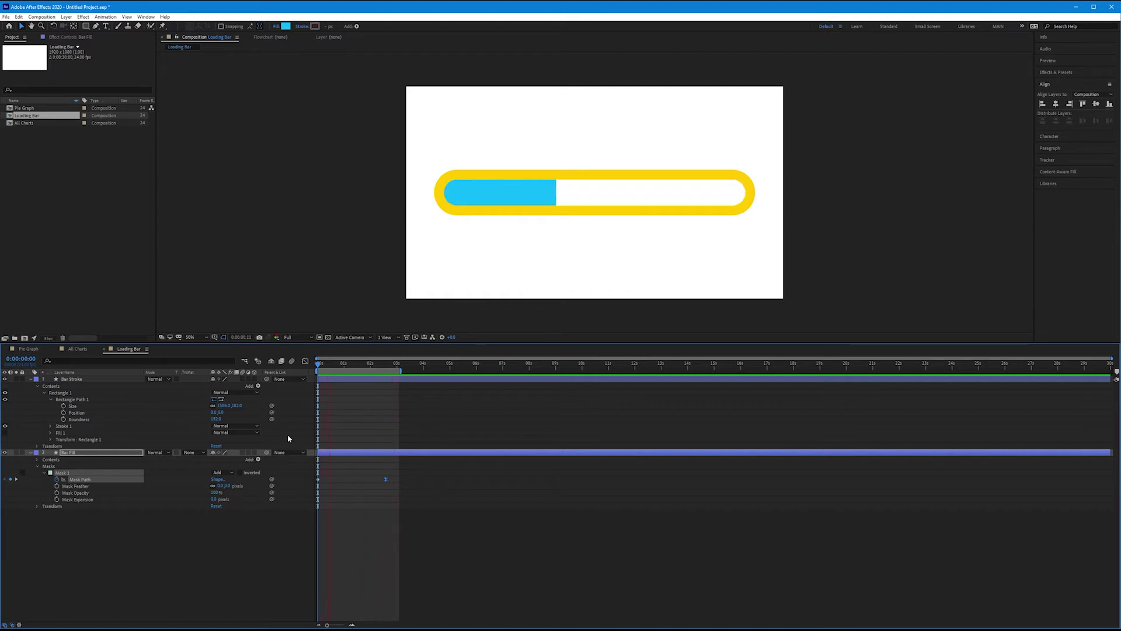
pyautogui.press('space')
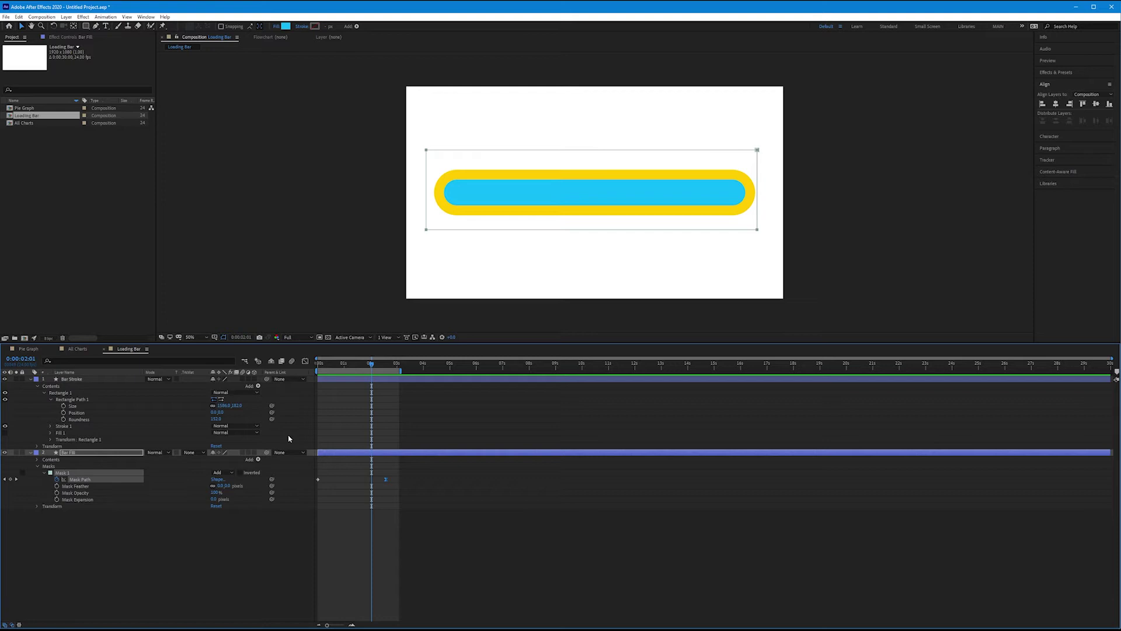
# Step: Apply Drop Shadow to Bar Stroke and raise its Distance to about 17
pyautogui.click(75, 379)
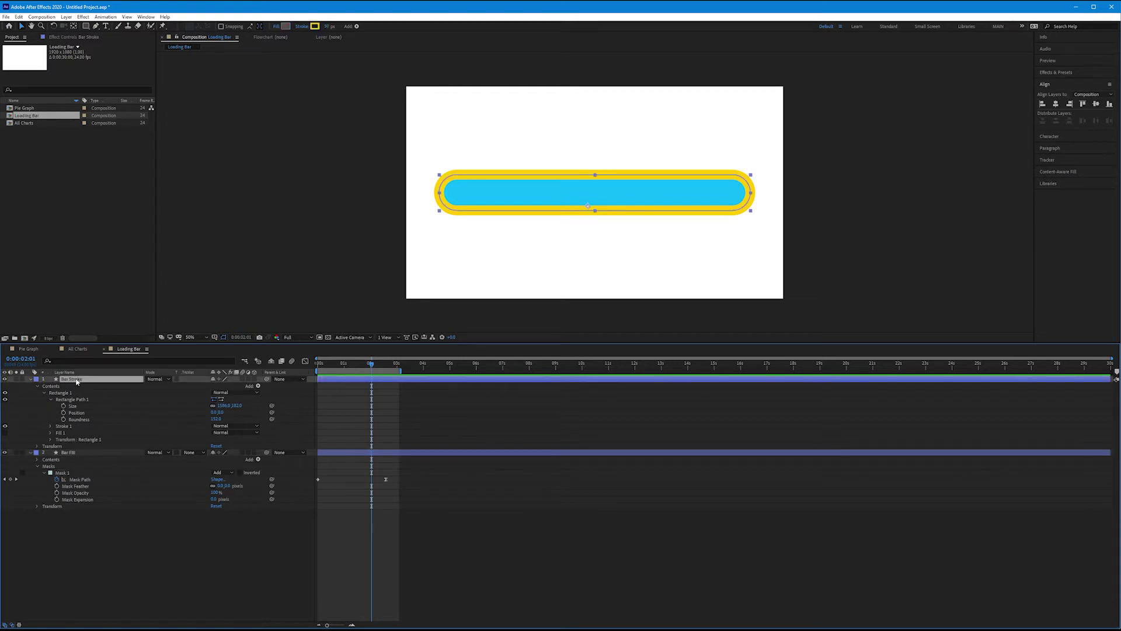
pyautogui.click(1063, 74)
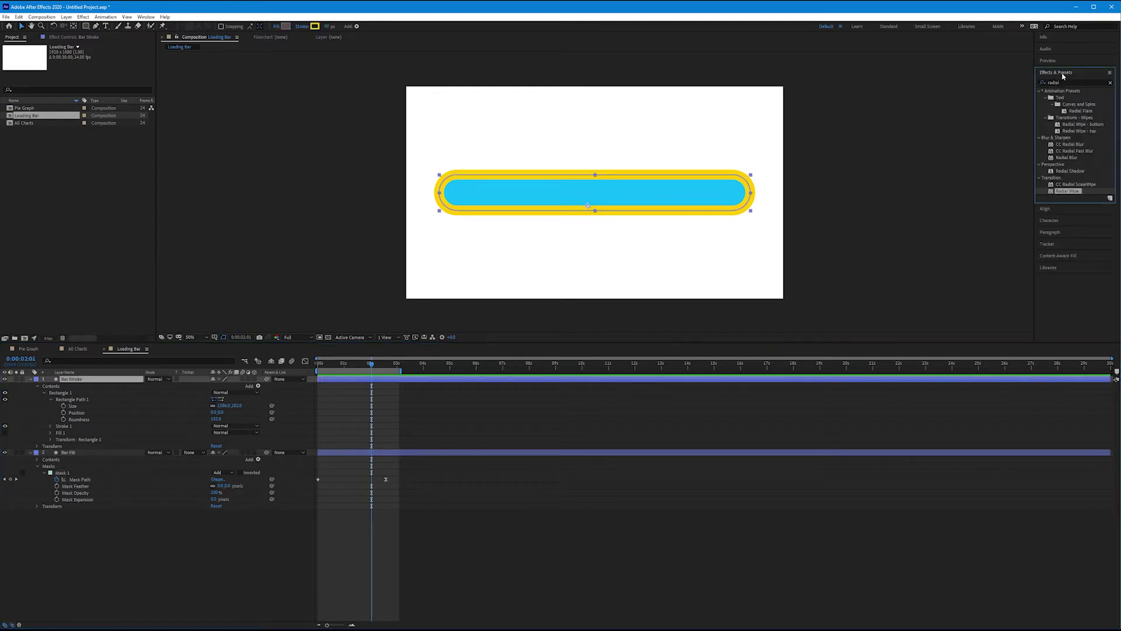
pyautogui.click(1111, 86)
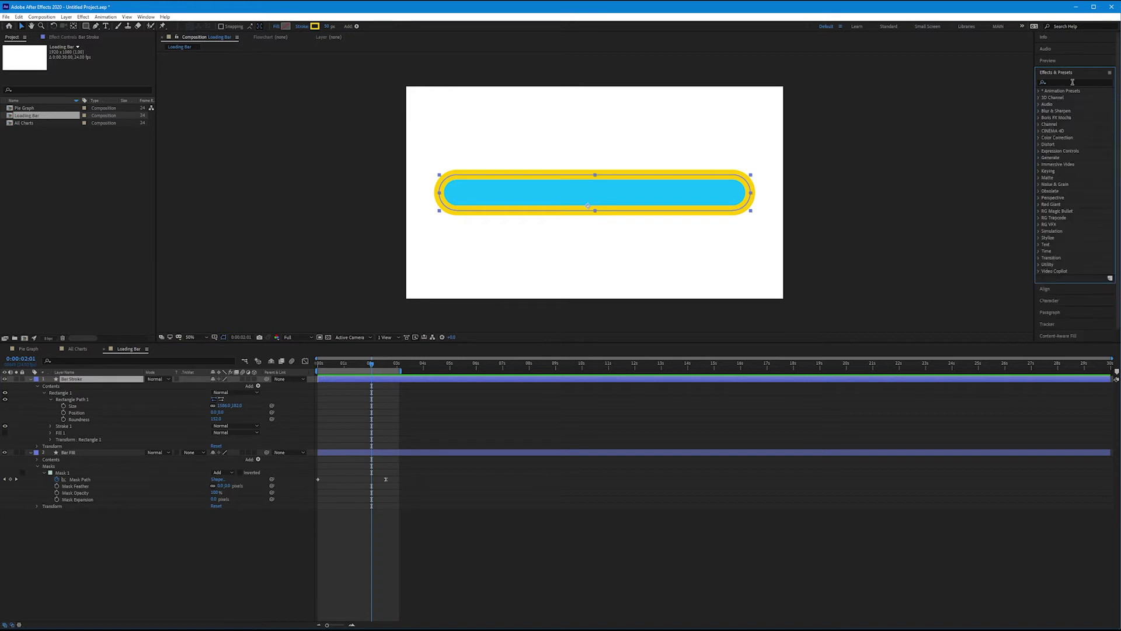
pyautogui.click(1072, 83)
pyautogui.write('drop')
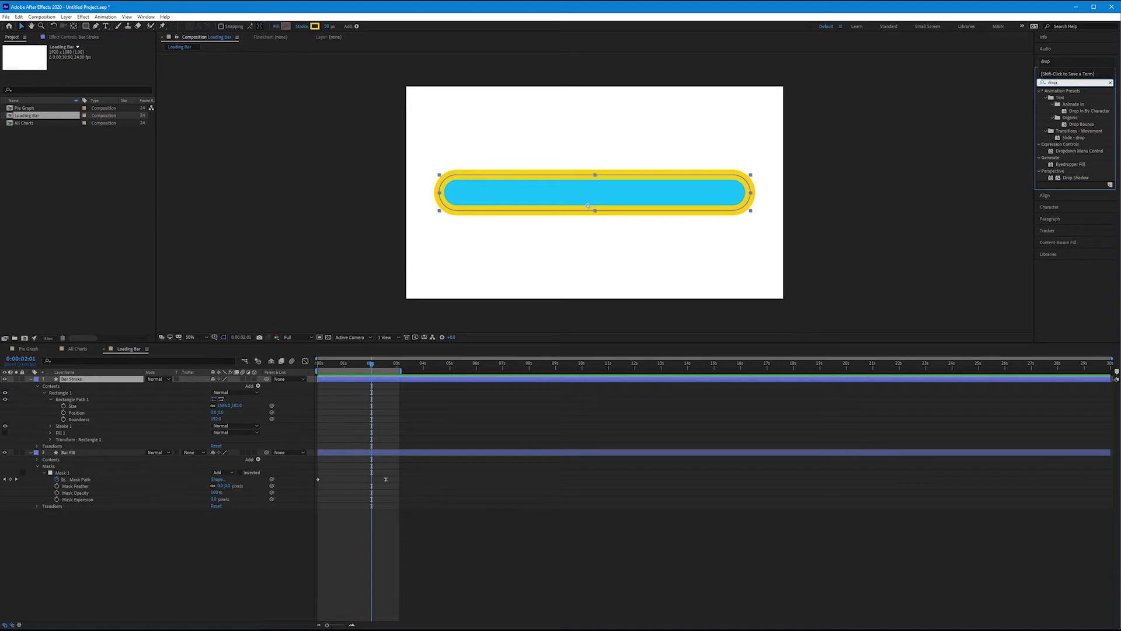
pyautogui.doubleClick(1071, 179)
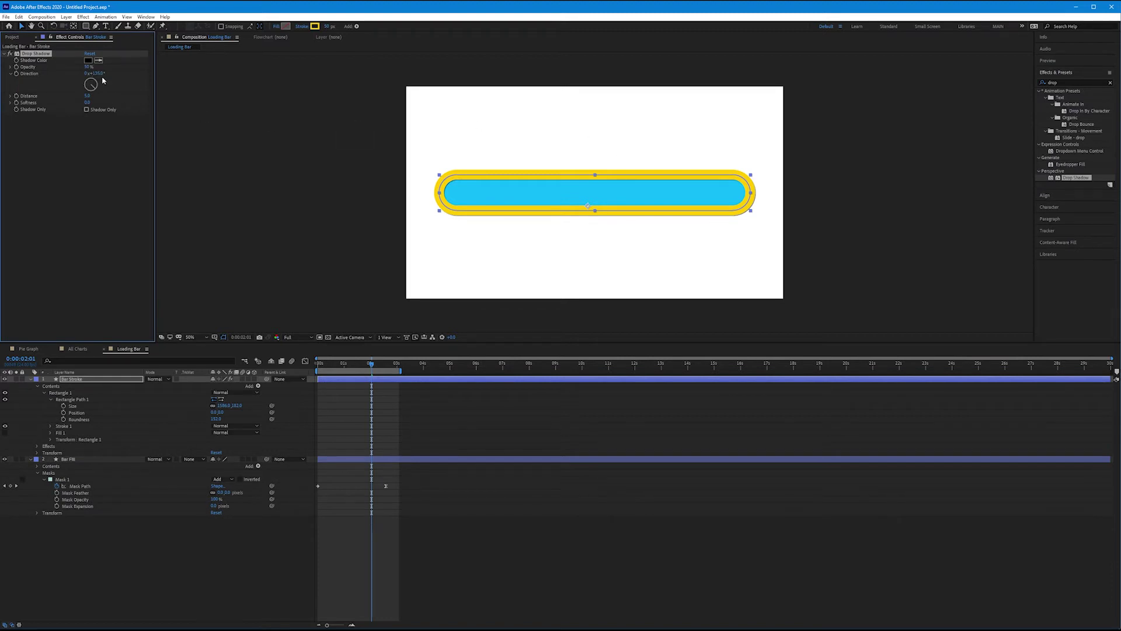
pyautogui.moveTo(88, 95); pyautogui.dragTo(110, 102)
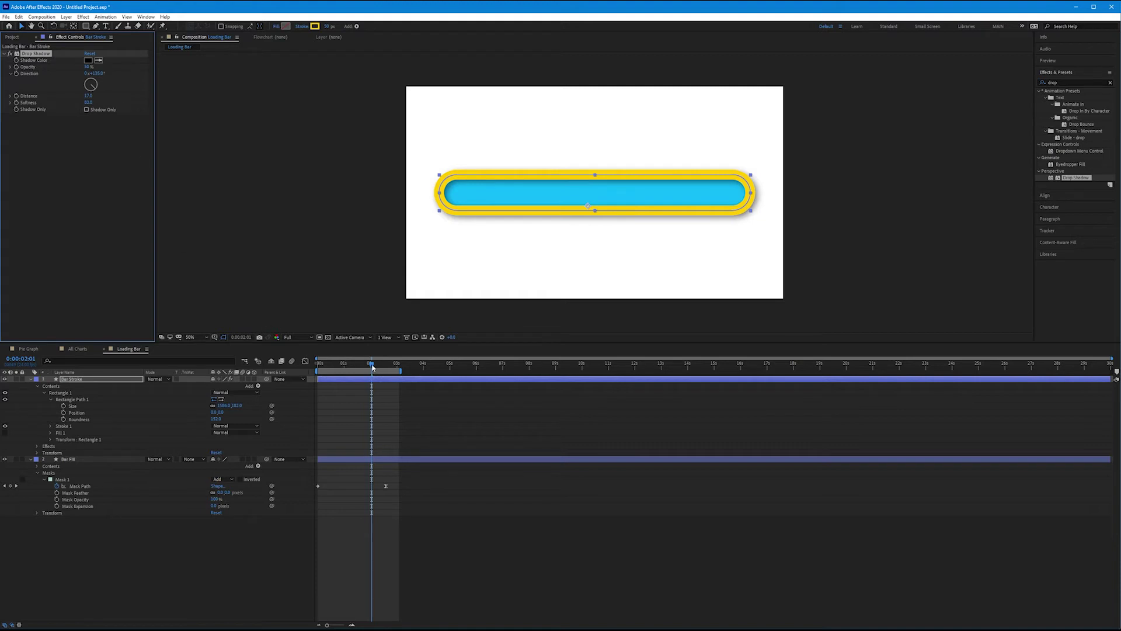
# Step: Preview the animation with the shadow at 100% magnification
pyautogui.moveTo(371, 366); pyautogui.dragTo(319, 373)
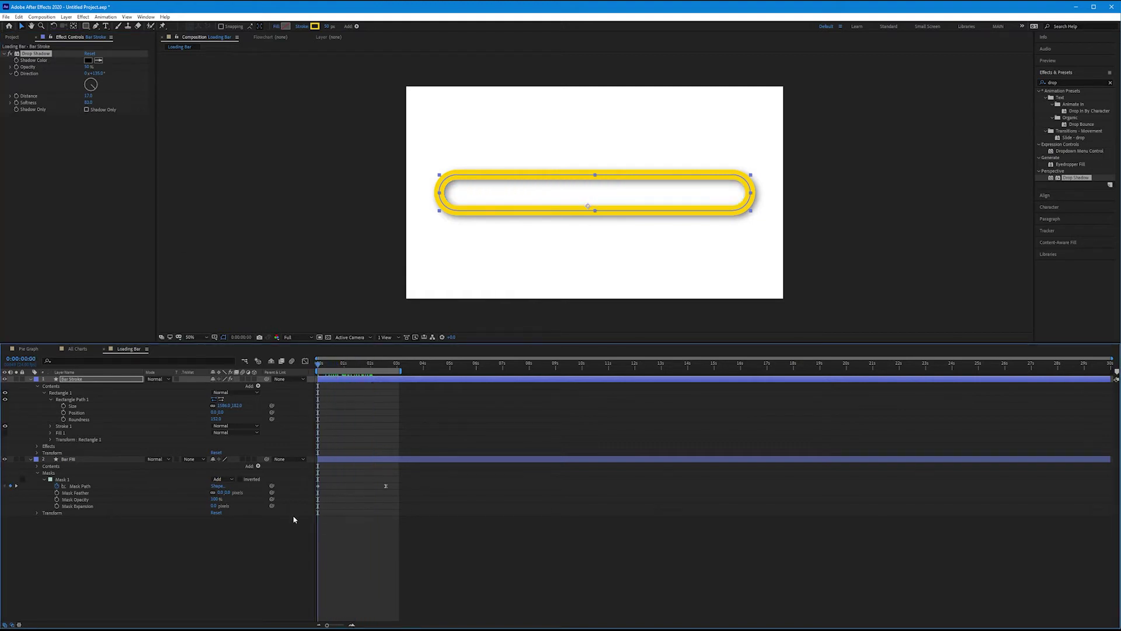
pyautogui.click(295, 535)
pyautogui.press('space')
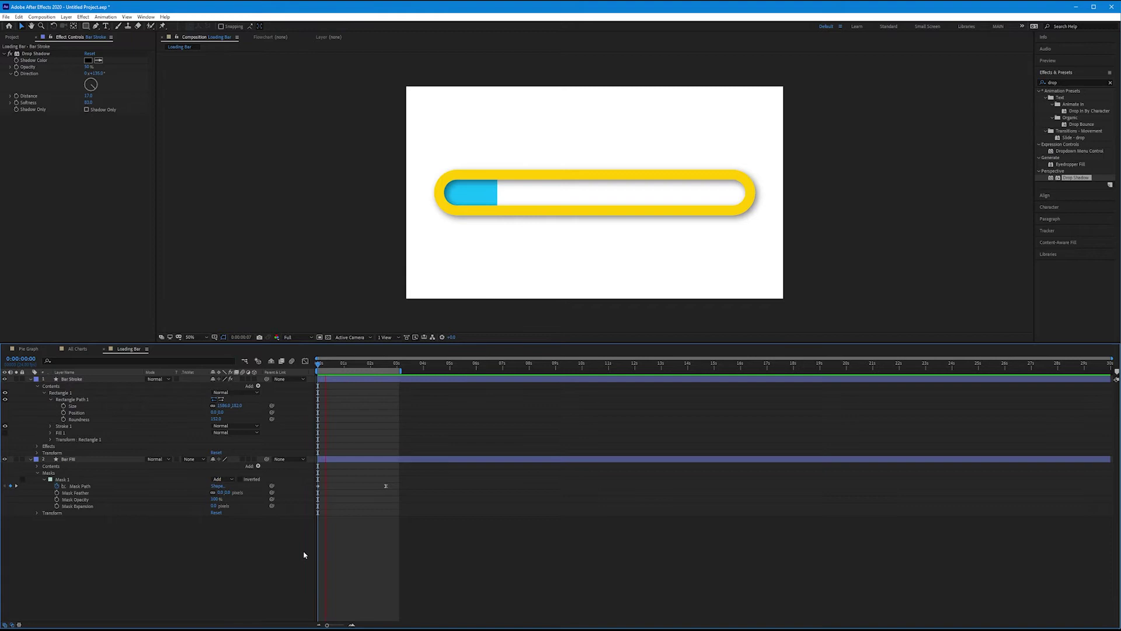
pyautogui.press('/')
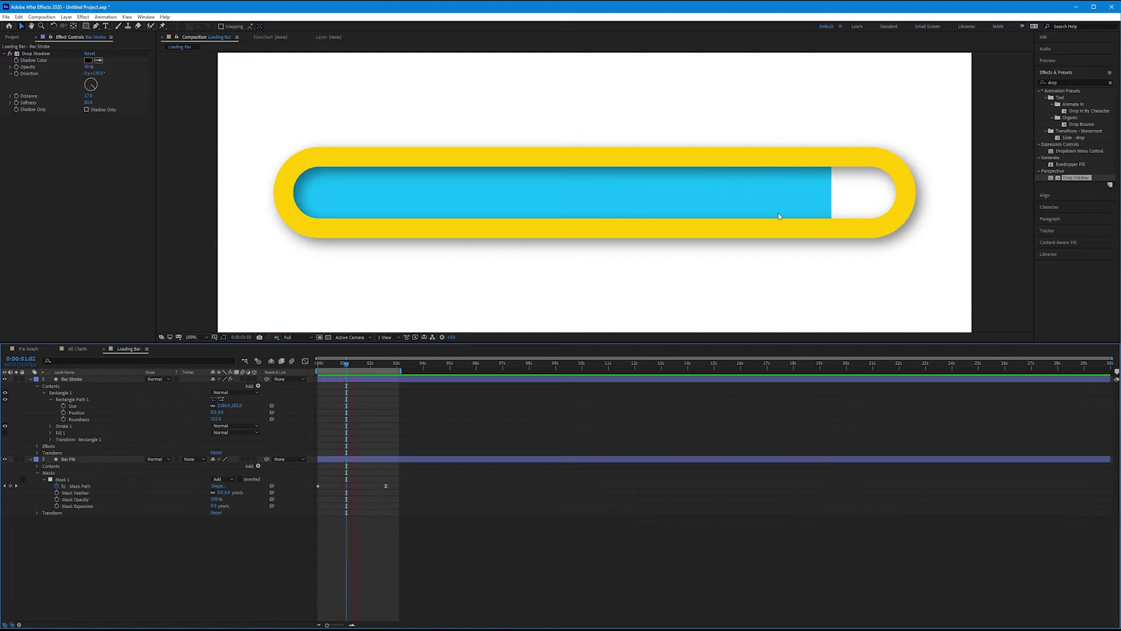
pyautogui.press('space')
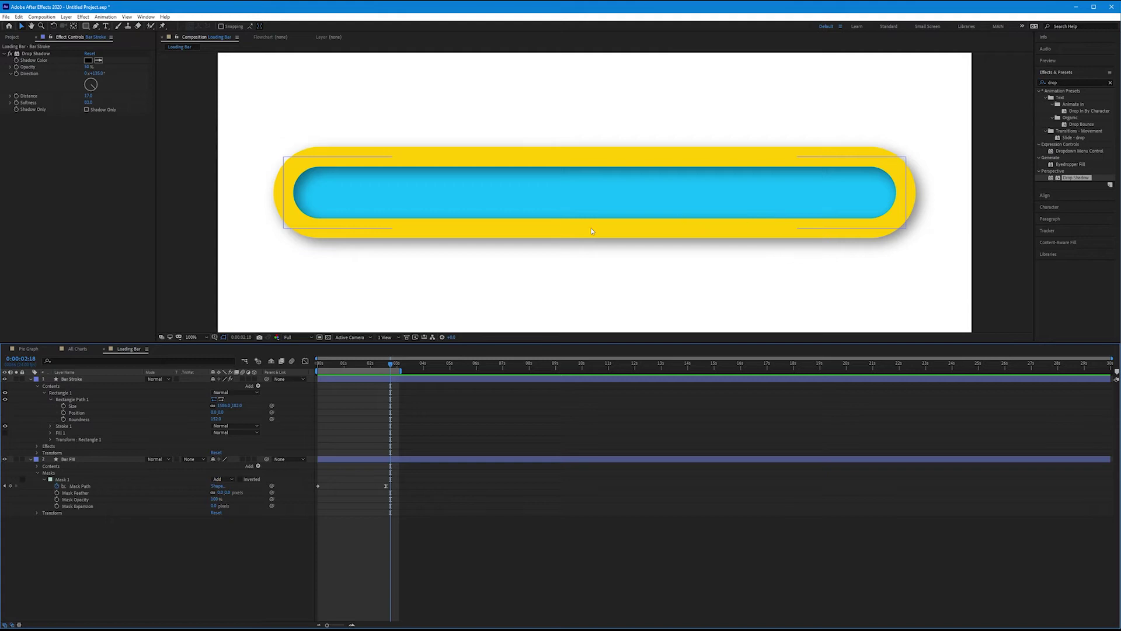
# Step: Duplicate the Bar Fill layer as Bar Fill 2 and reveal its mask path keyframes
pyautogui.click(76, 461)
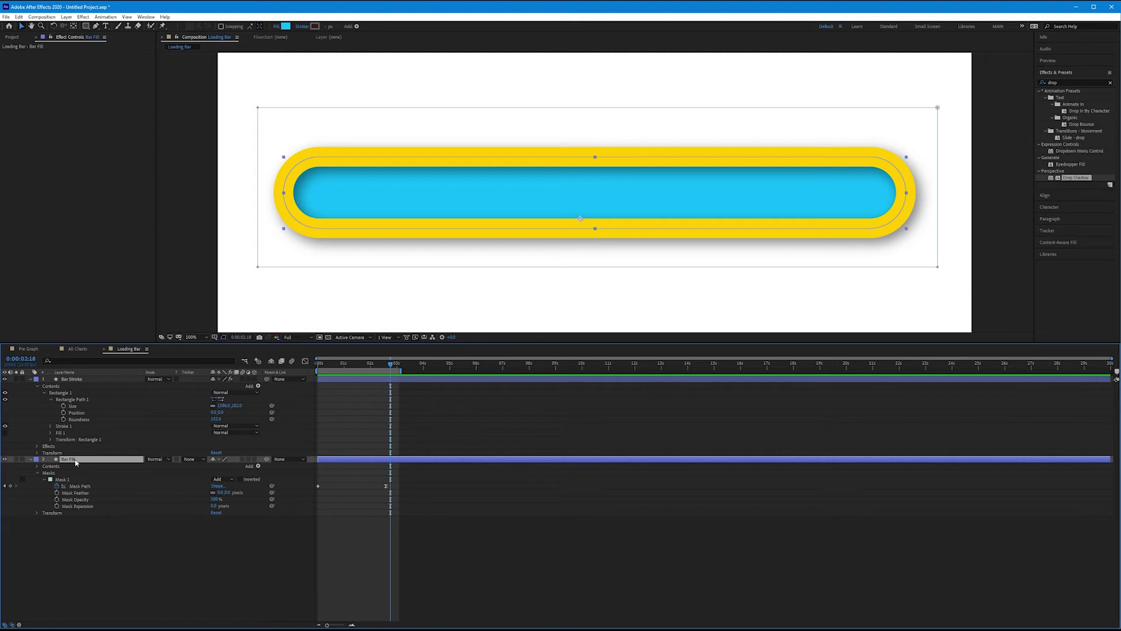
pyautogui.hotkey('ctrl', 'd')
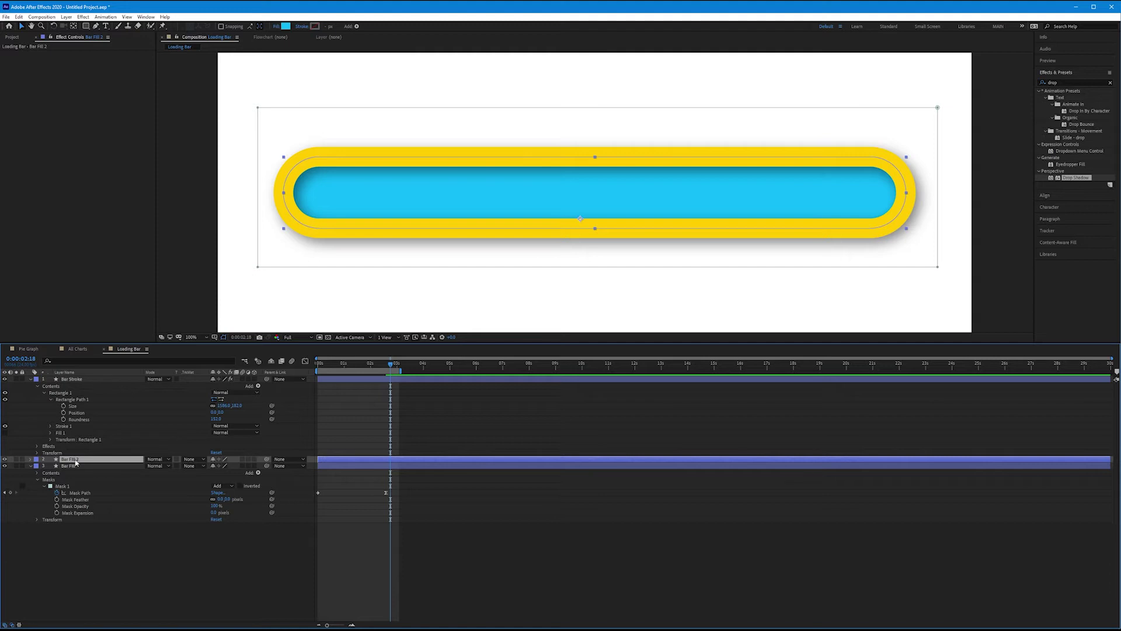
pyautogui.press('u')
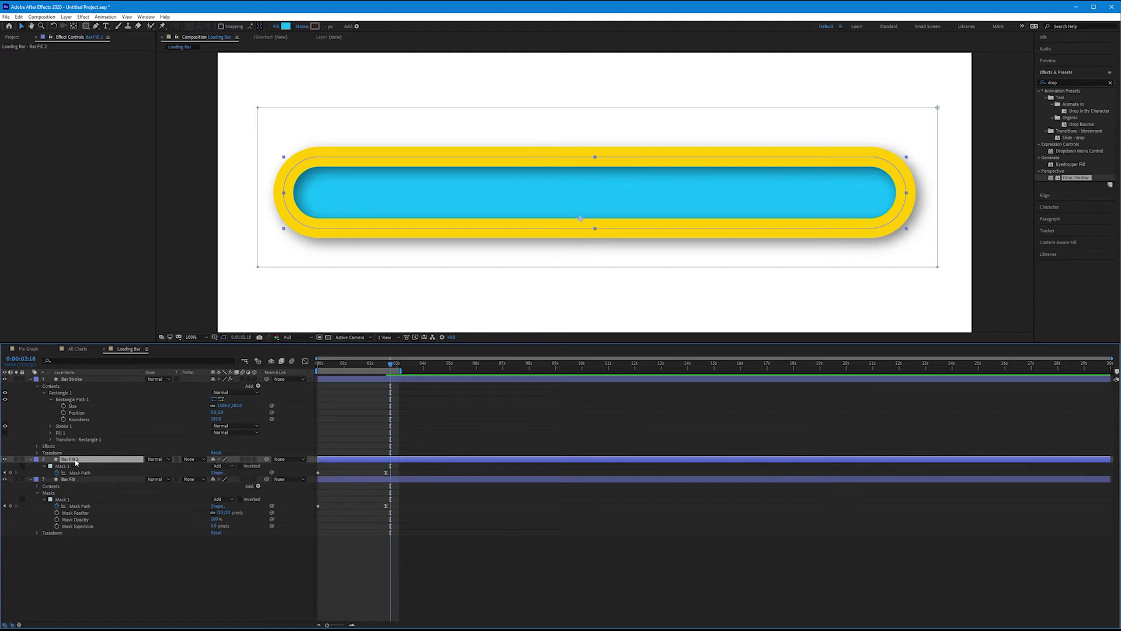
pyautogui.hotkey('shift', 'pageup')
pyautogui.hotkey('shift', 'pageup')
pyautogui.press('pageup')
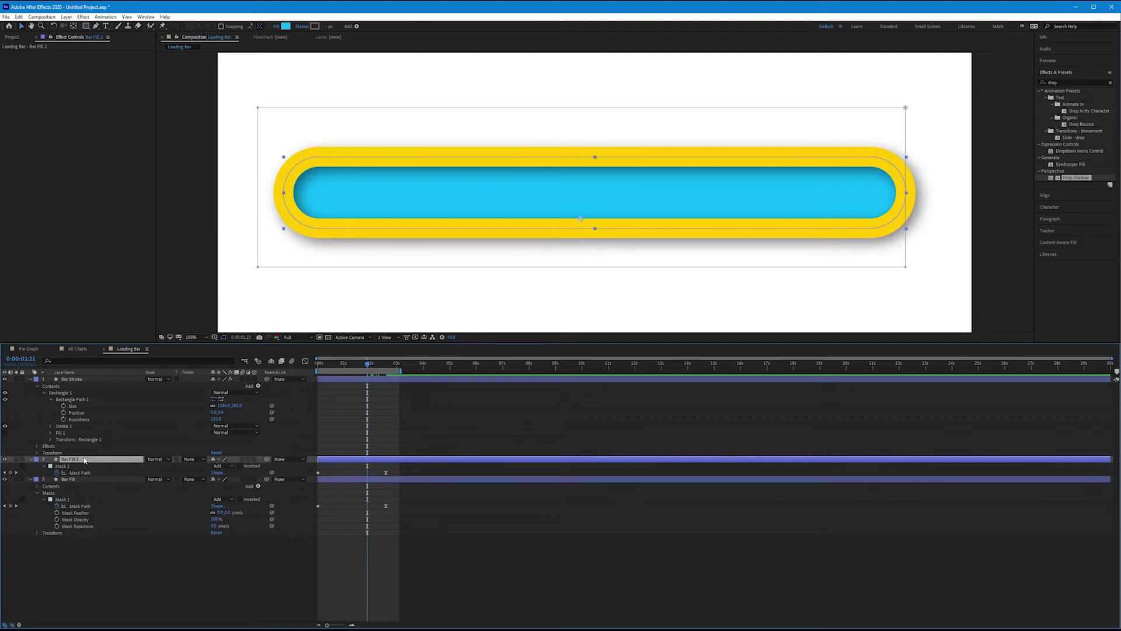
# Step: Darken the Bar Fill layer's blue fill colour to 0D94C6
pyautogui.click(86, 481)
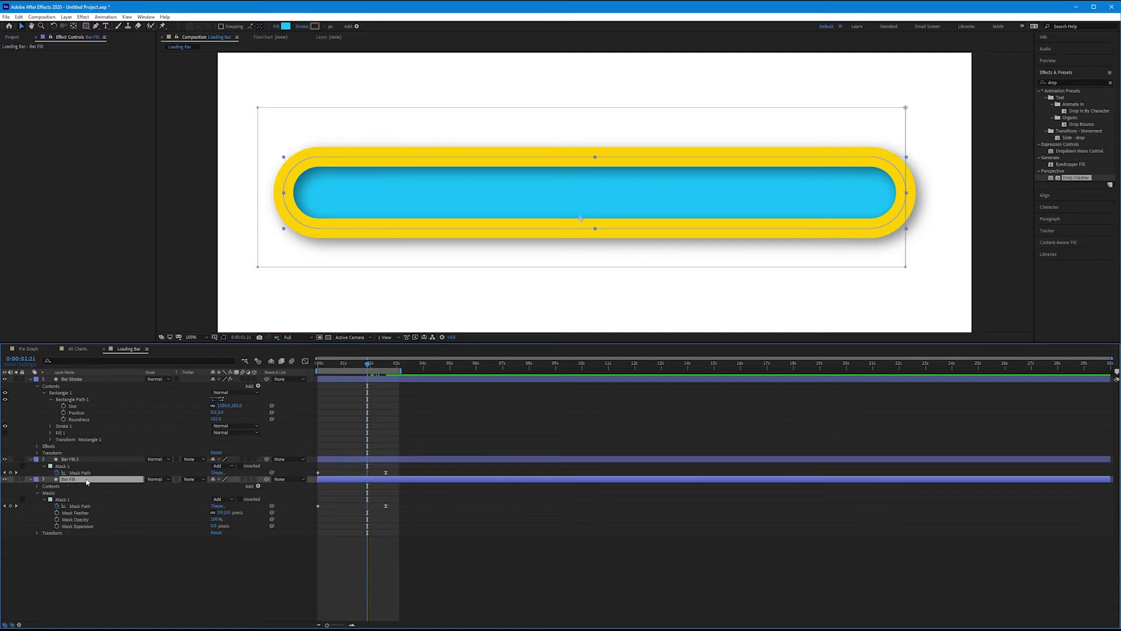
pyautogui.click(286, 27)
pyautogui.click(308, 222)
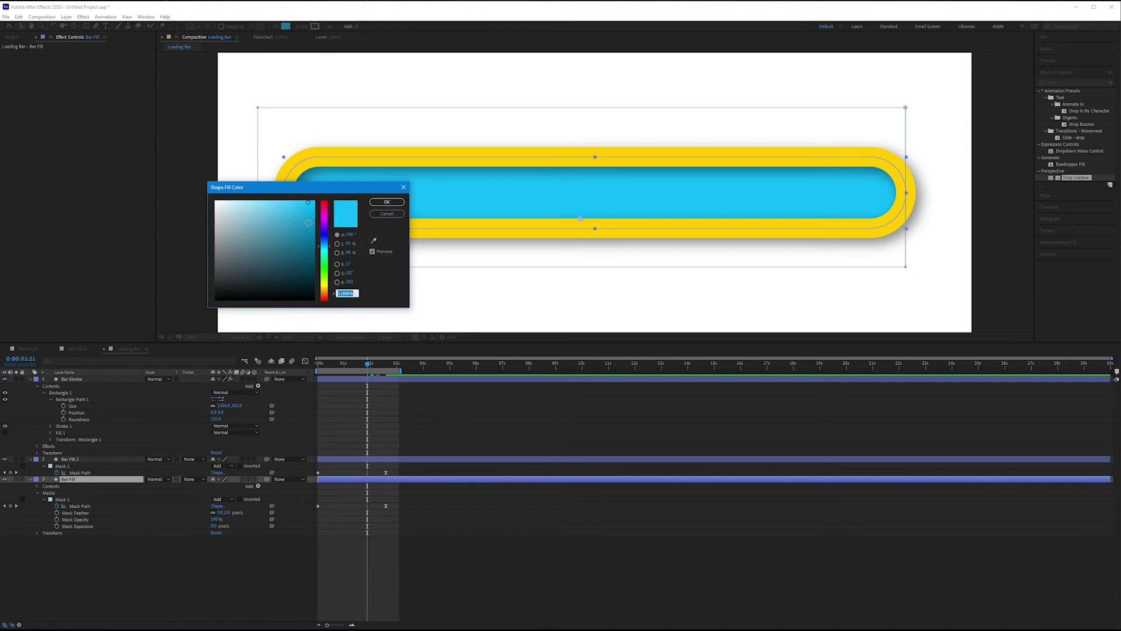
pyautogui.click(386, 202)
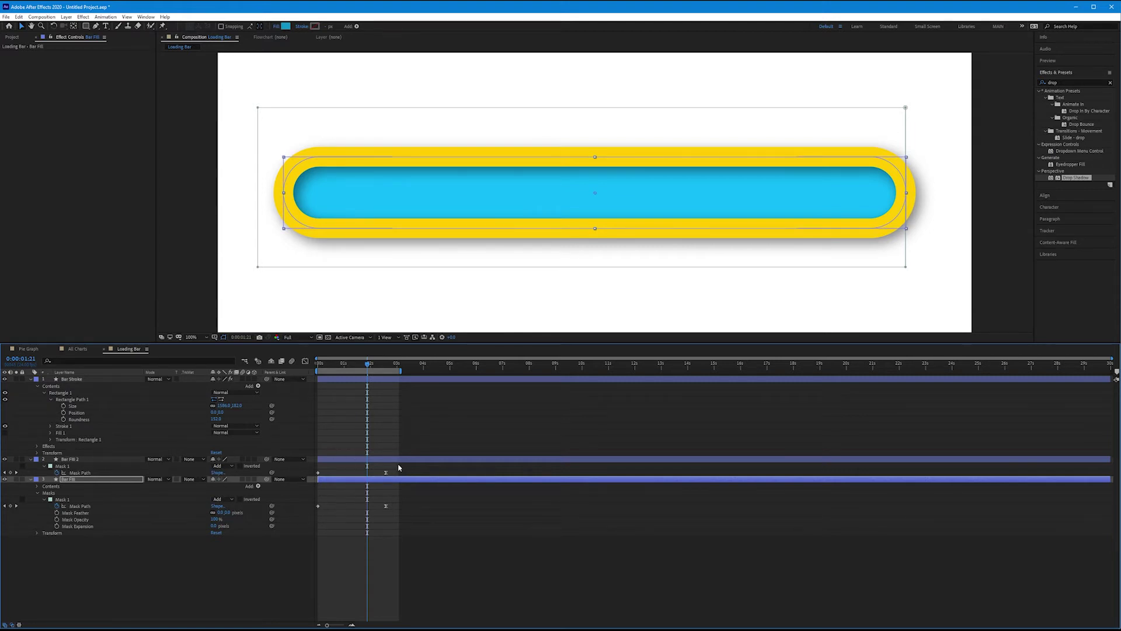
# Step: Shift Bar Fill 2's mask keyframes slightly later and preview the staggered fills
pyautogui.moveTo(399, 465); pyautogui.dragTo(327, 476)
pyautogui.moveTo(367, 363); pyautogui.dragTo(318, 377)
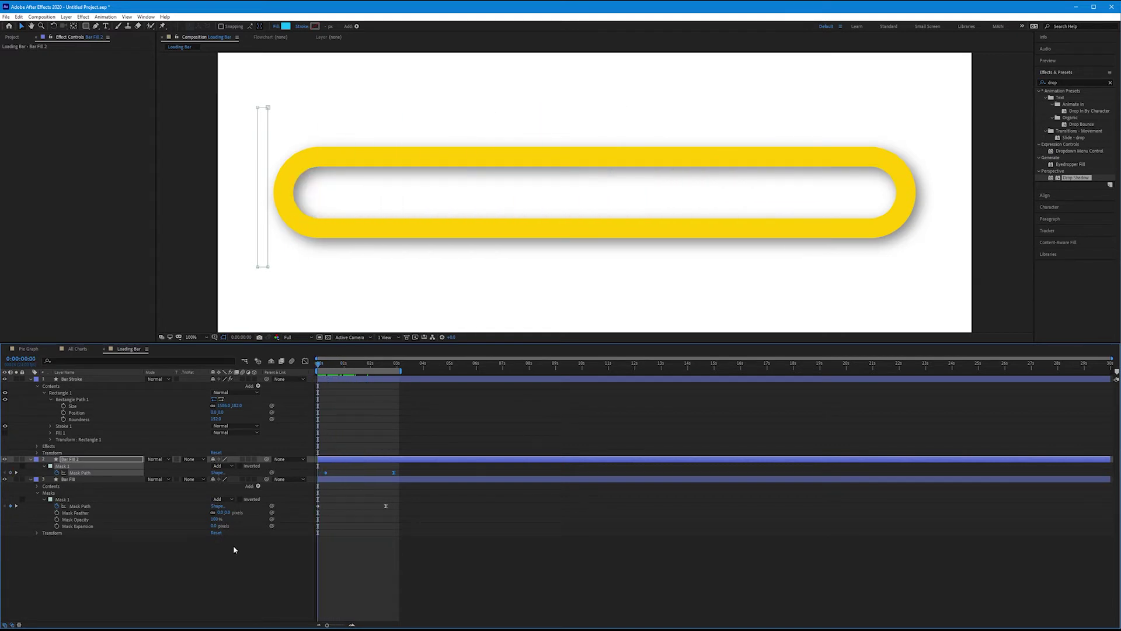
pyautogui.click(70, 480)
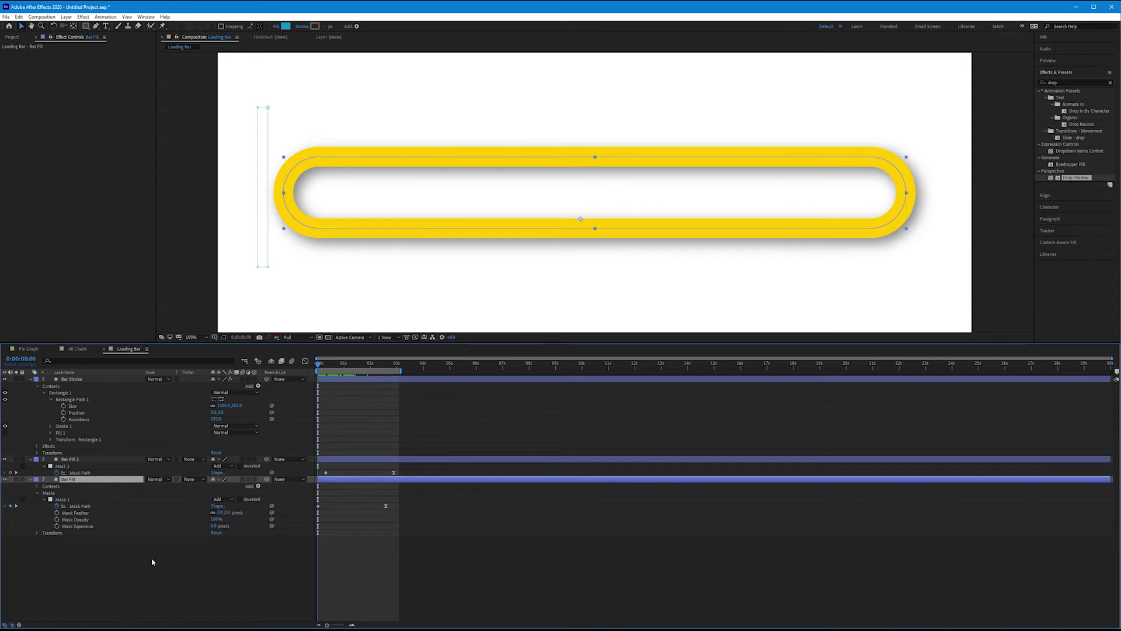
pyautogui.press('space')
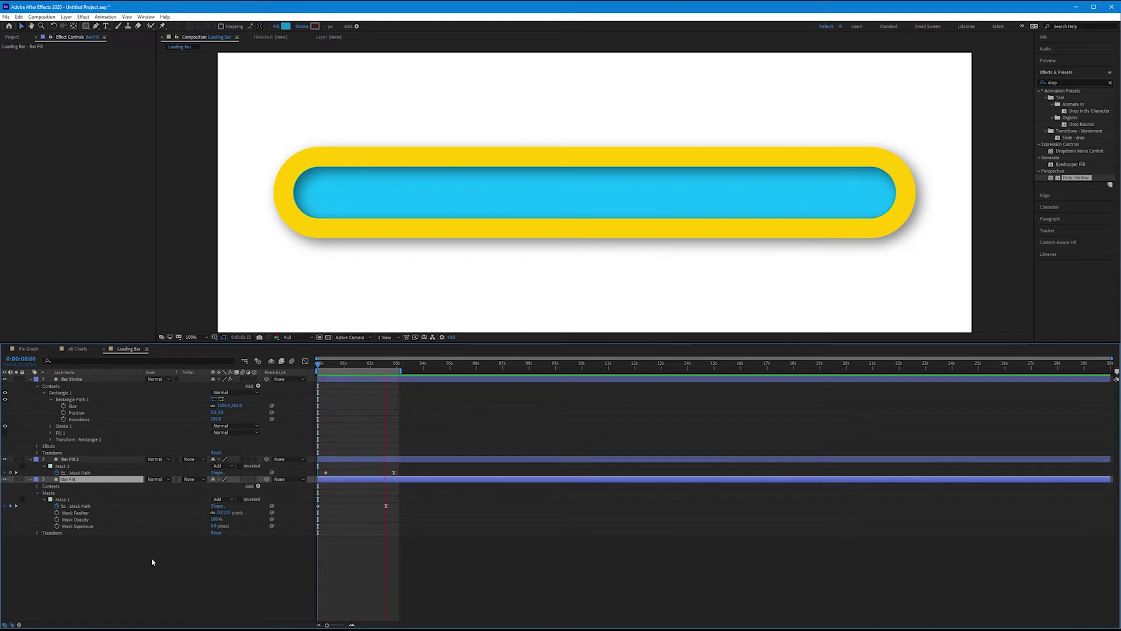
pyautogui.press('space')
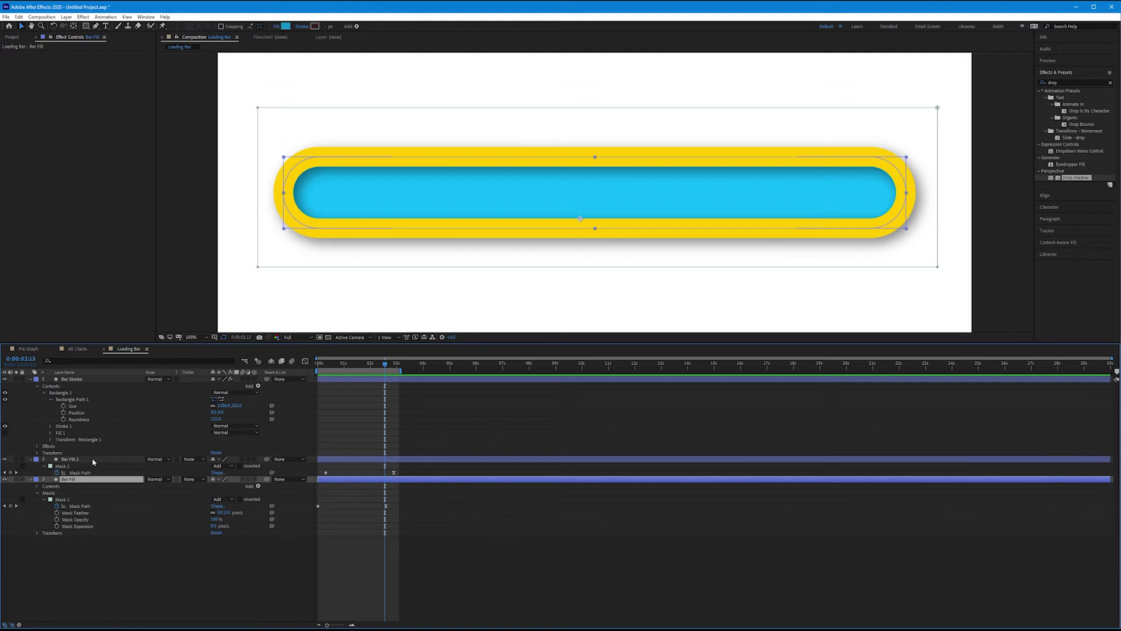
pyautogui.click(91, 480)
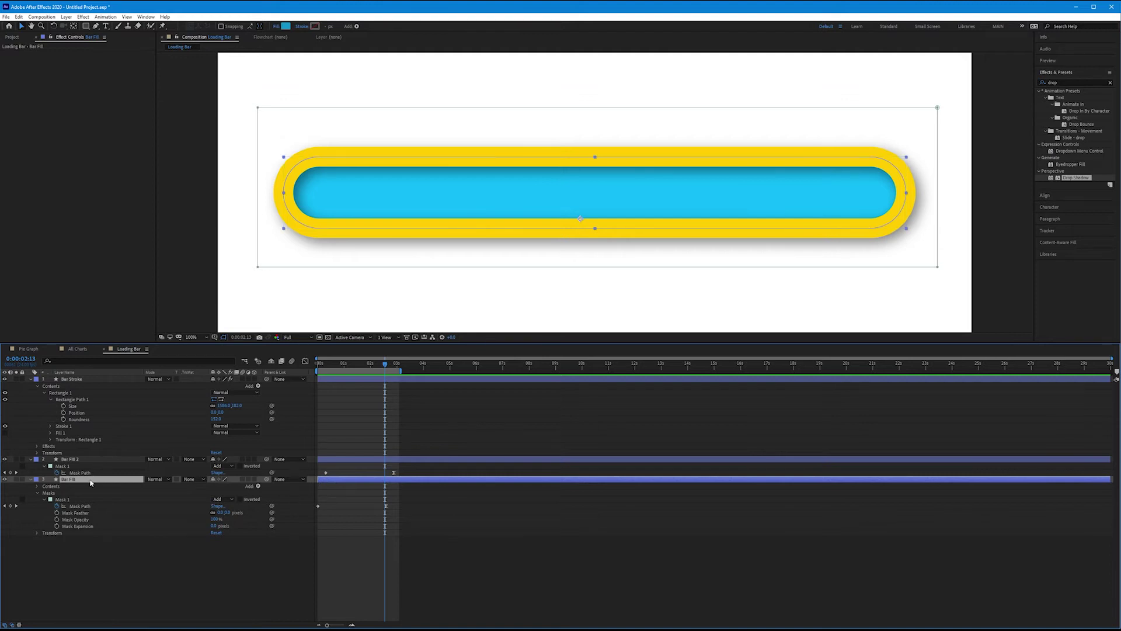
pyautogui.click(26, 349)
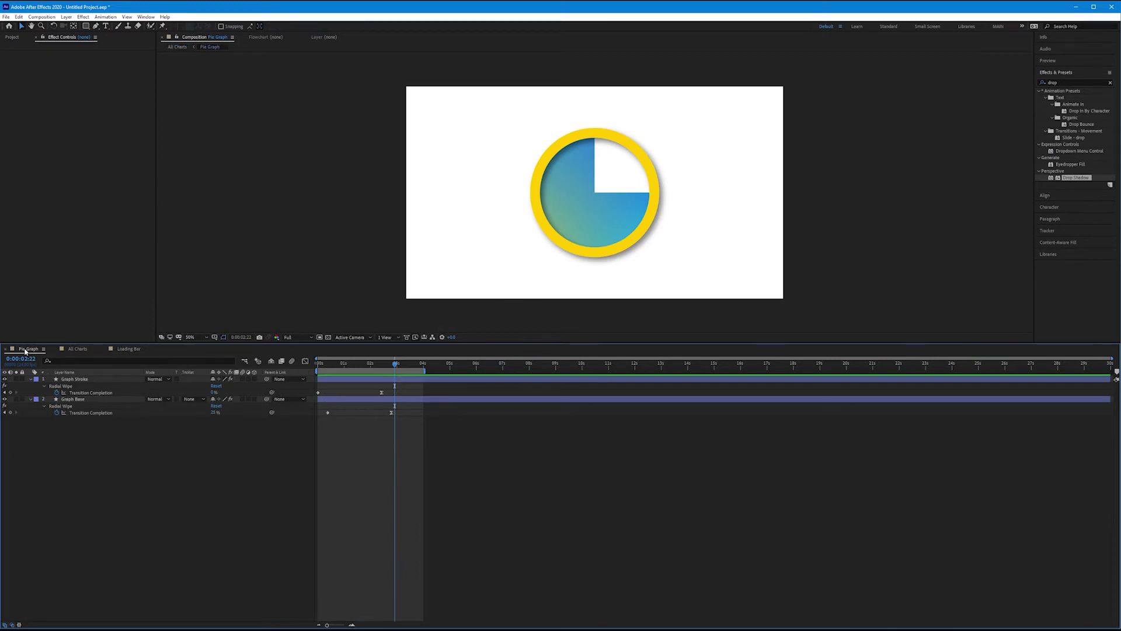
pyautogui.click(99, 400)
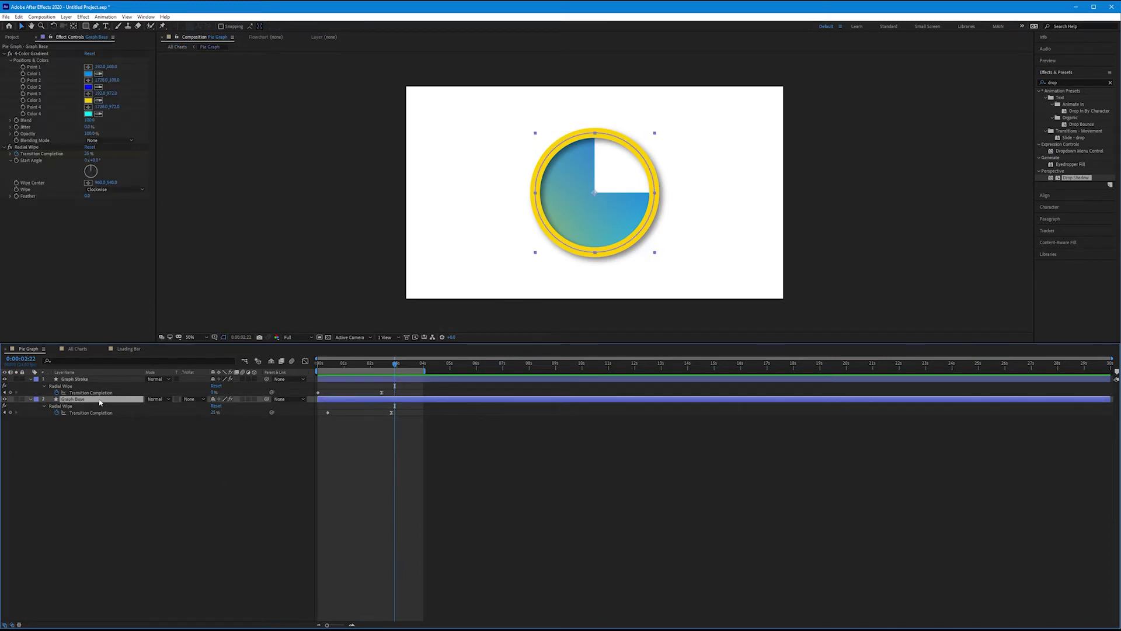
pyautogui.click(29, 54)
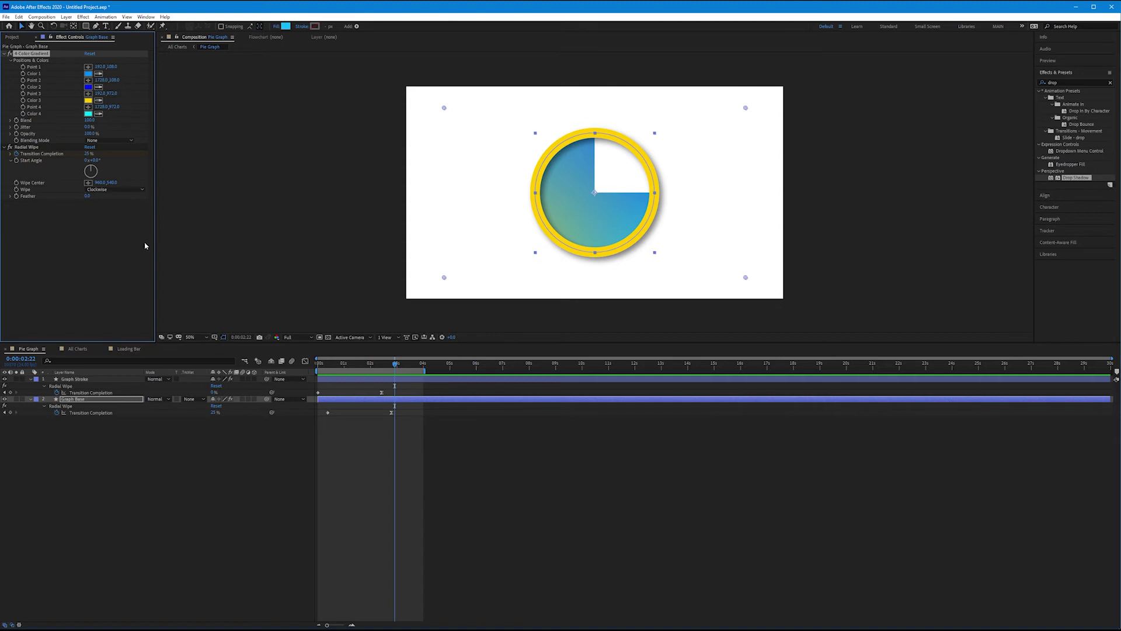
pyautogui.click(128, 348)
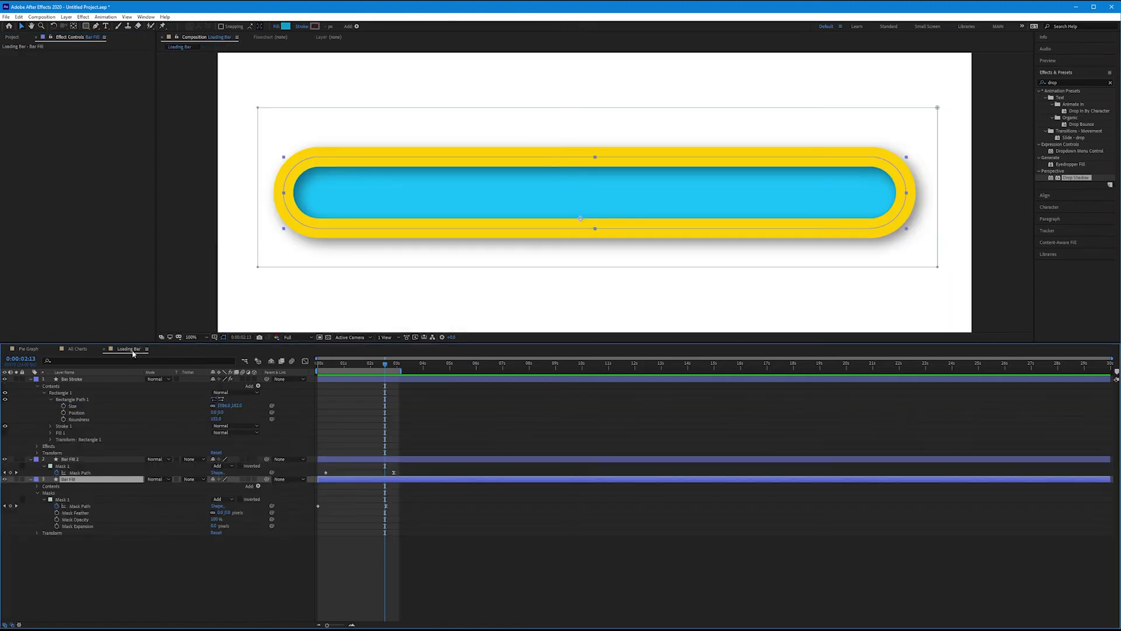
# Step: Paste the 4-Color Gradient onto Bar Fill 2 and preview the green-to-blue fill
pyautogui.click(72, 460)
pyautogui.hotkey('ctrl', 'v')
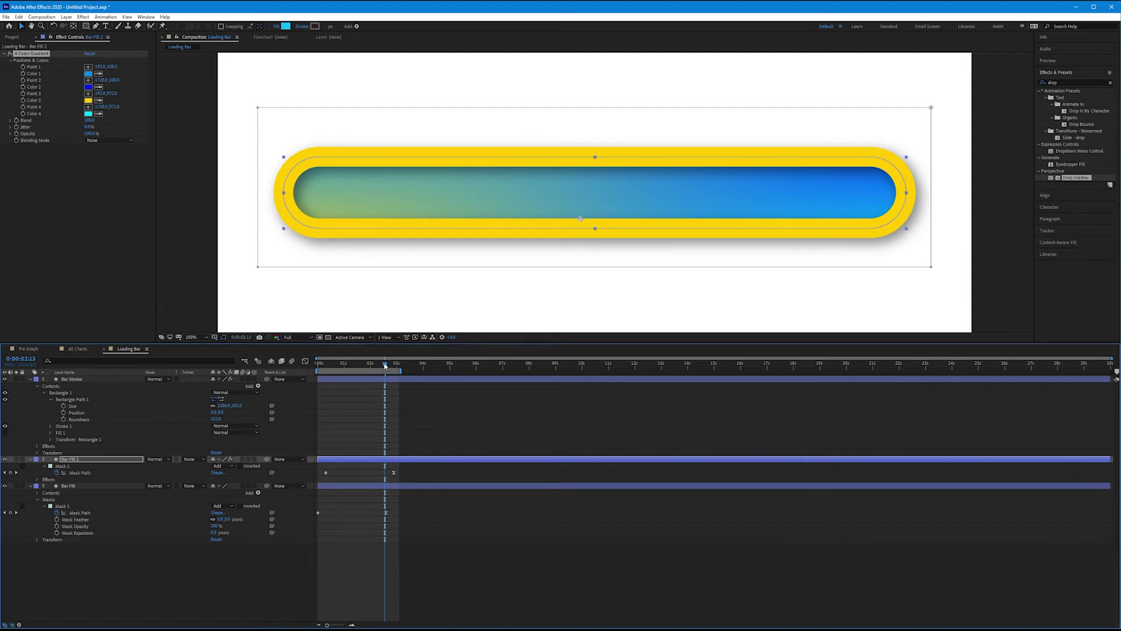
pyautogui.moveTo(385, 364); pyautogui.dragTo(353, 372)
pyautogui.press('space')
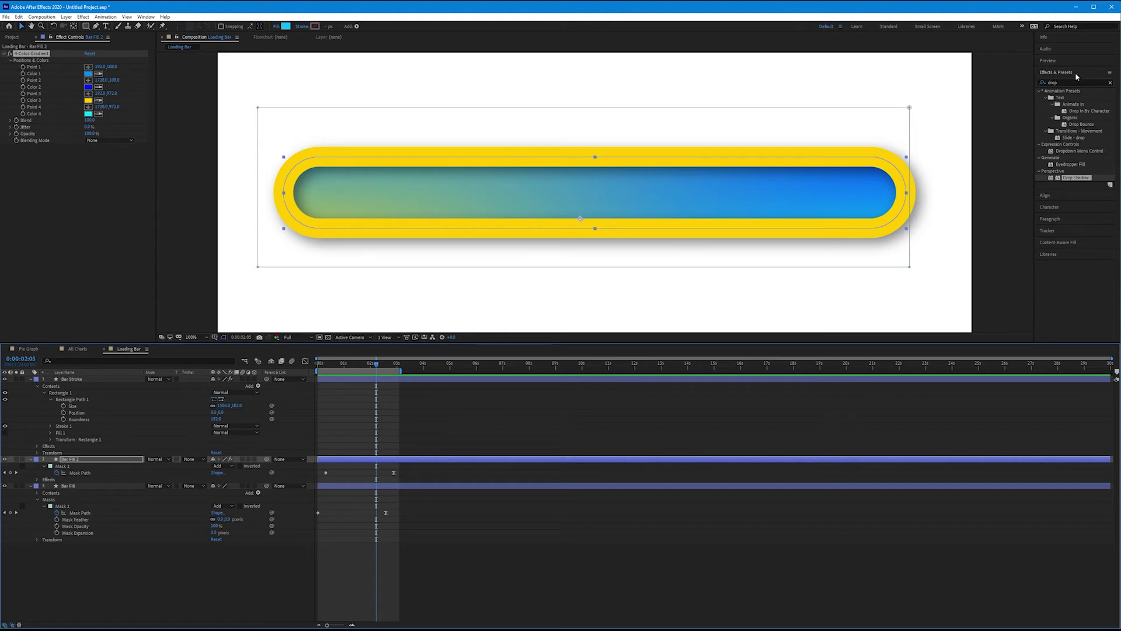
# Step: Apply CC Light Sweep from the Generate category to Bar Fill 2
pyautogui.click(1110, 82)
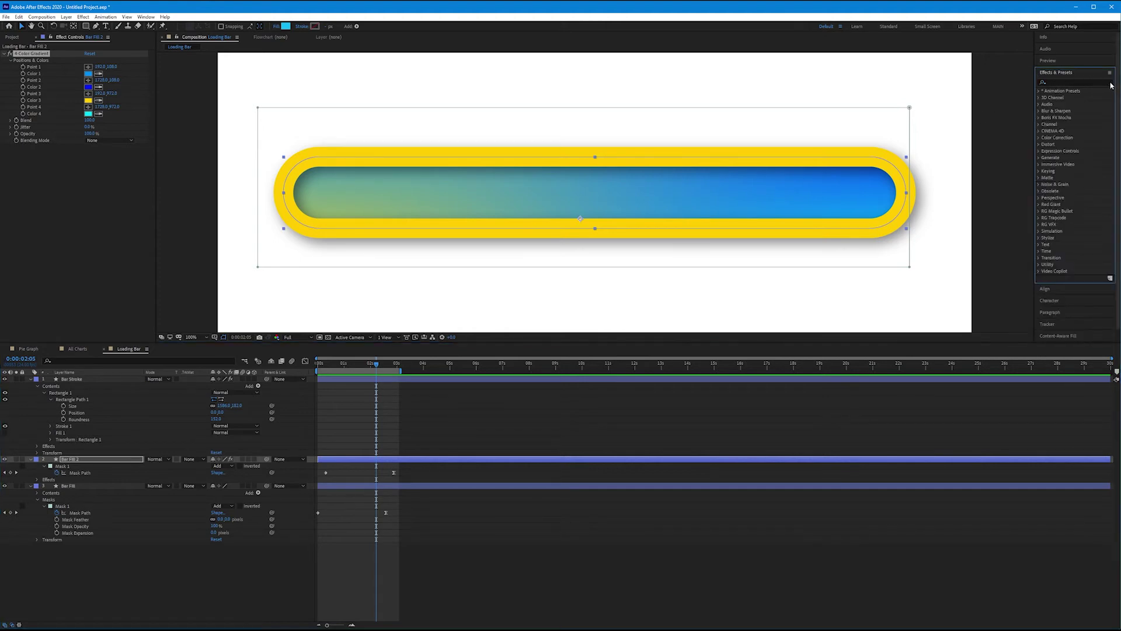
pyautogui.click(1039, 157)
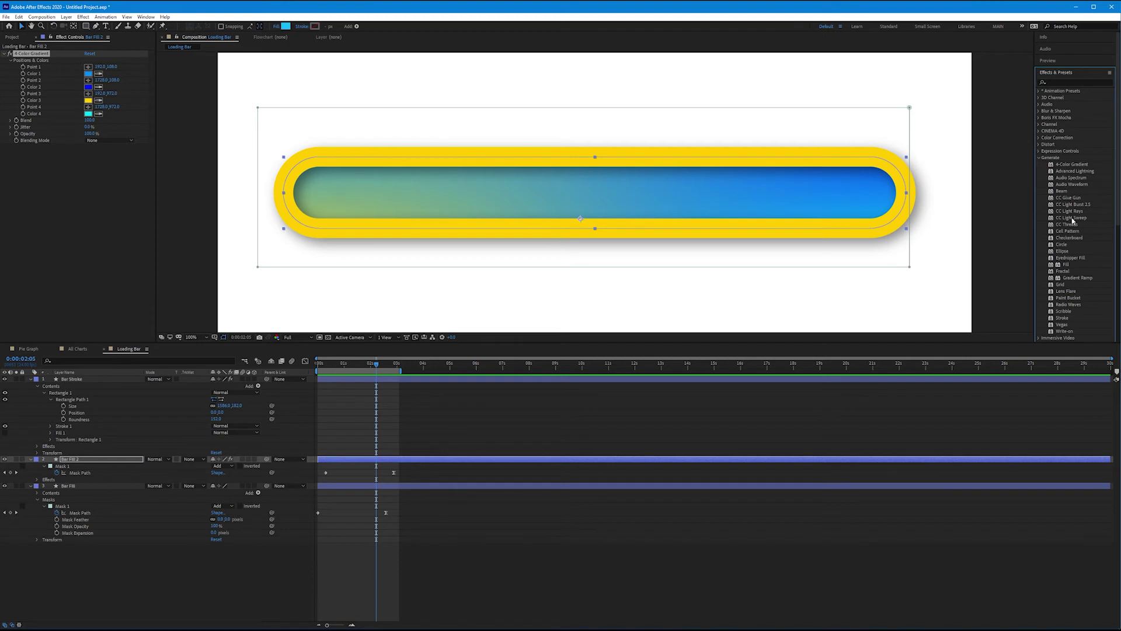
pyautogui.doubleClick(1072, 219)
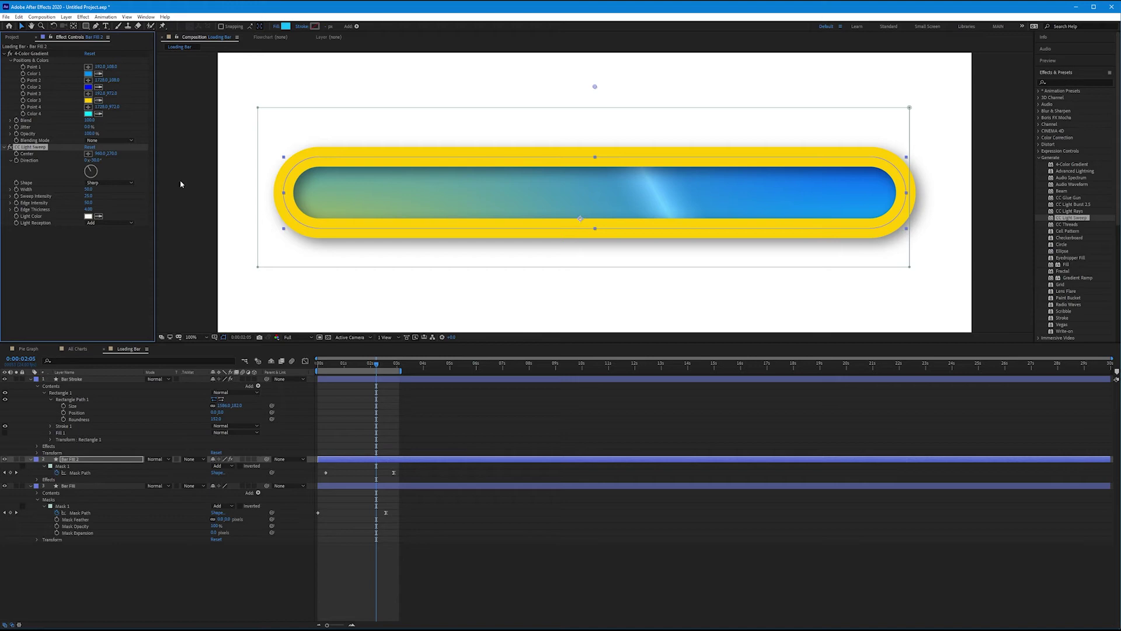
# Step: Set the light sweep's Center X to 732, Width 108, Edge Intensity 277 and Edge Thickness 0
pyautogui.moveTo(98, 153)
pyautogui.mouseDown()
pyautogui.moveTo(44, 167)
pyautogui.moveTo(84, 167)
pyautogui.moveTo(22, 153)
pyautogui.mouseUp()
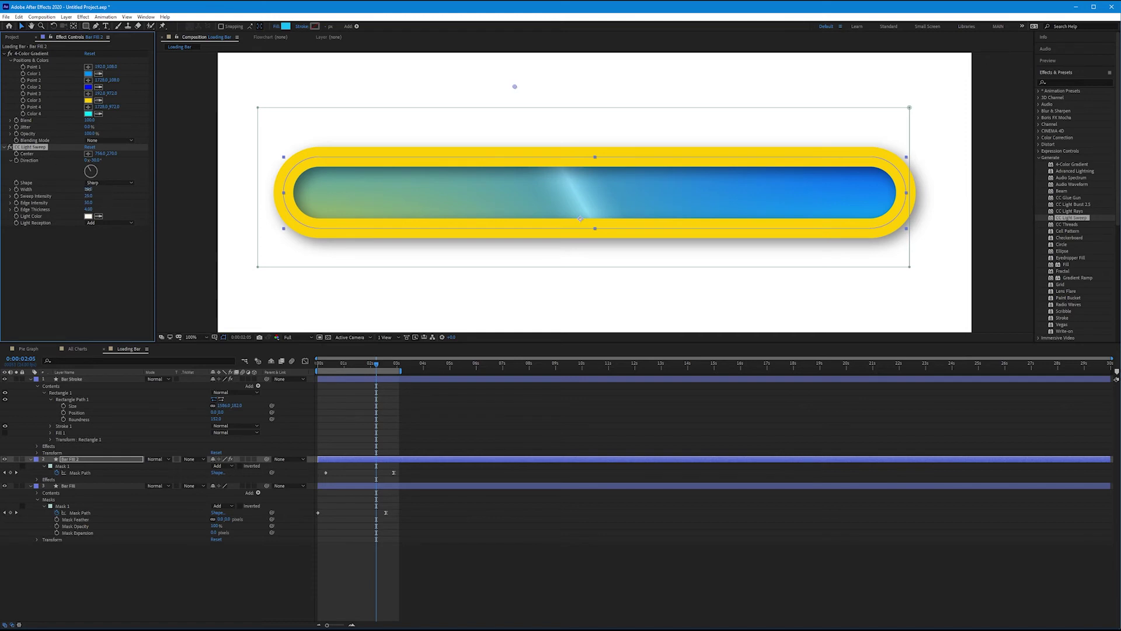
pyautogui.moveTo(89, 188)
pyautogui.mouseDown()
pyautogui.moveTo(122, 189)
pyautogui.moveTo(103, 200)
pyautogui.mouseUp()
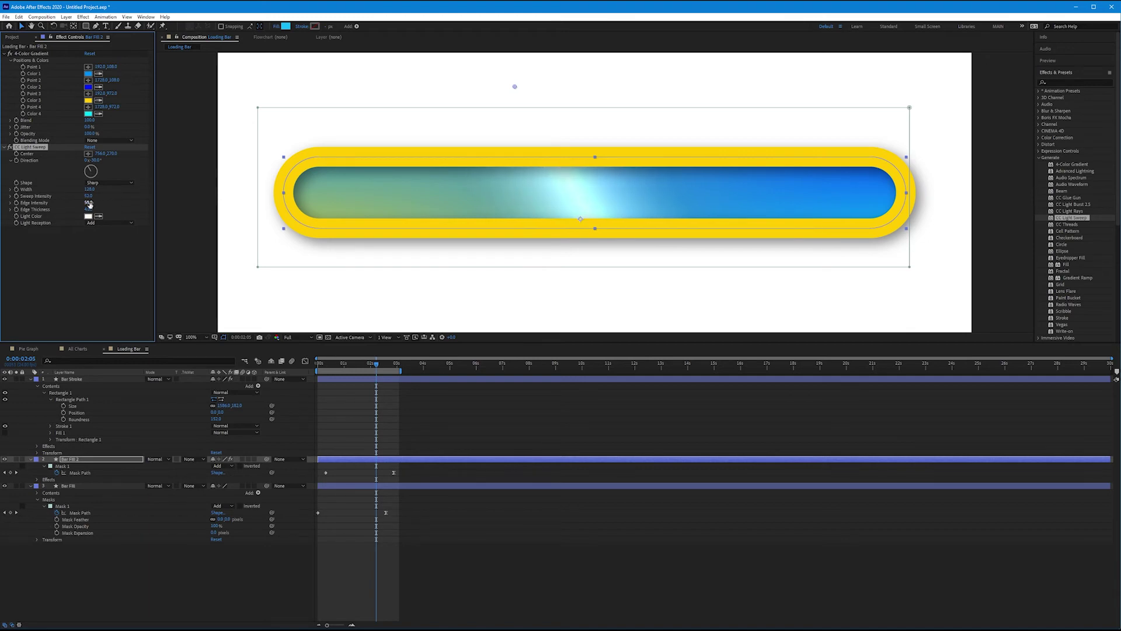
pyautogui.moveTo(87, 202); pyautogui.dragTo(228, 194)
pyautogui.click(89, 209)
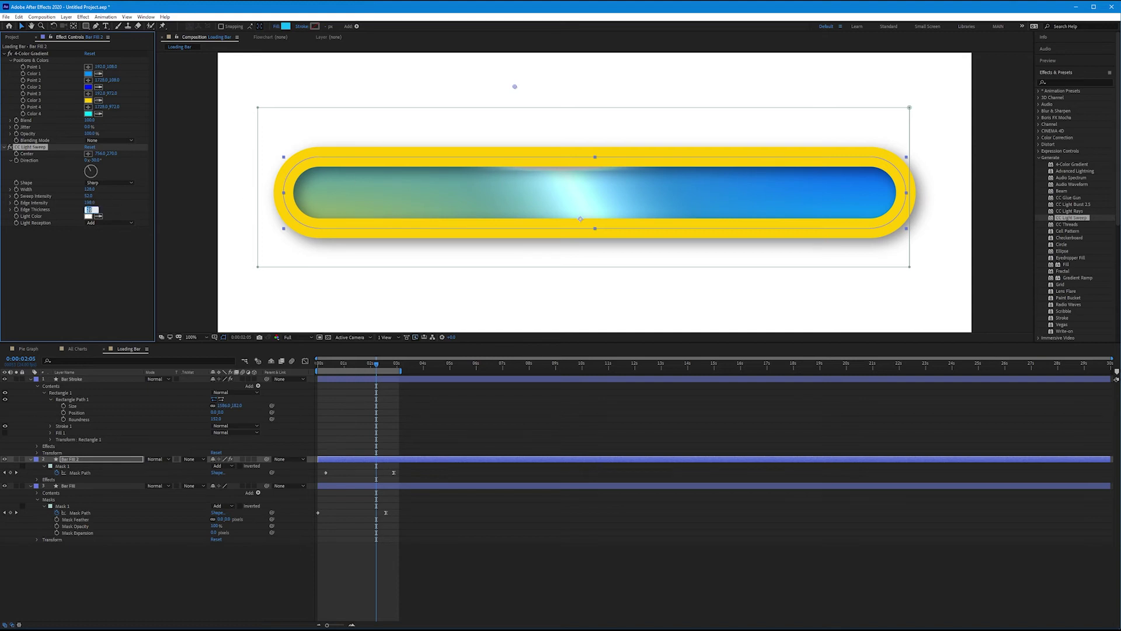
pyautogui.write('0')
pyautogui.press('Return')
# Step: Change the light sweep's Light Color to a light cyan-blue
pyautogui.click(88, 216)
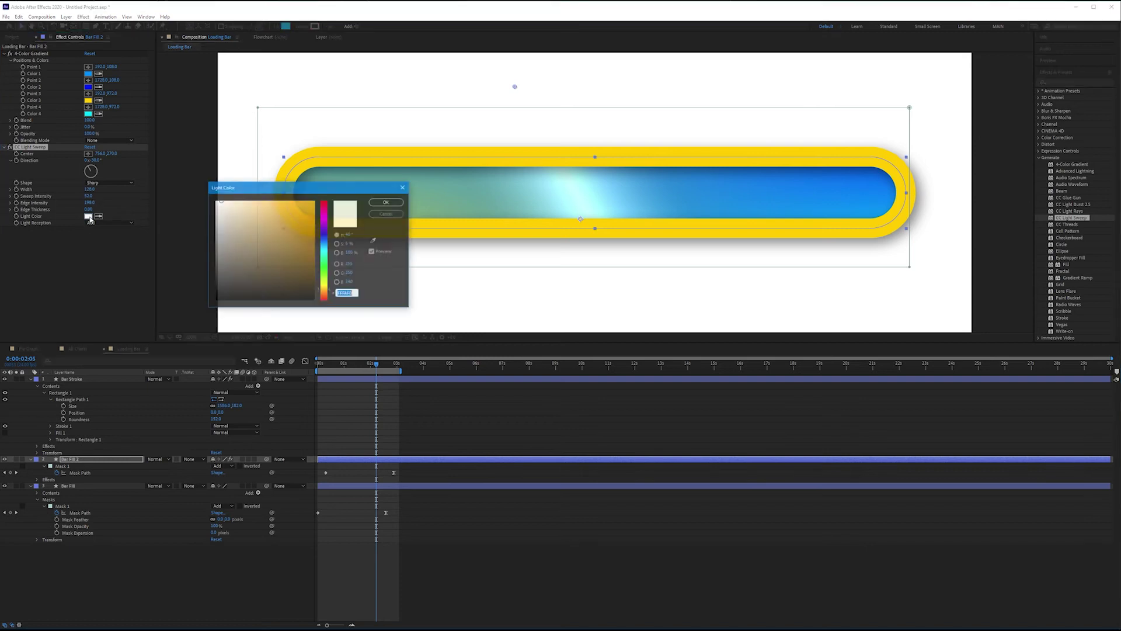
pyautogui.moveTo(307, 250); pyautogui.dragTo(330, 205)
pyautogui.click(324, 245)
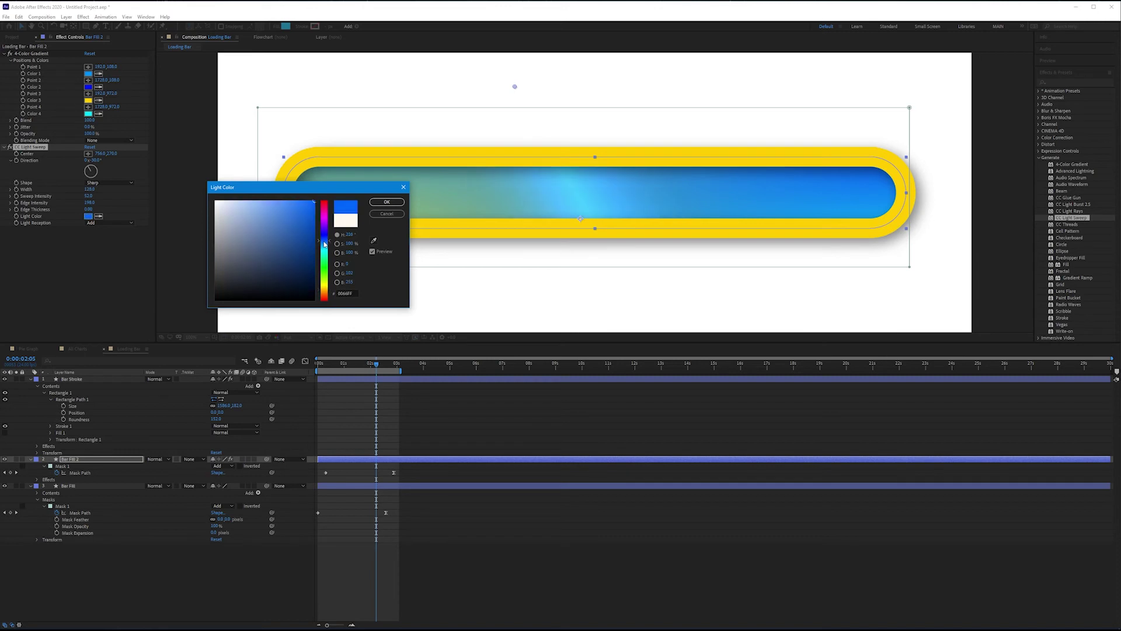
pyautogui.click(327, 248)
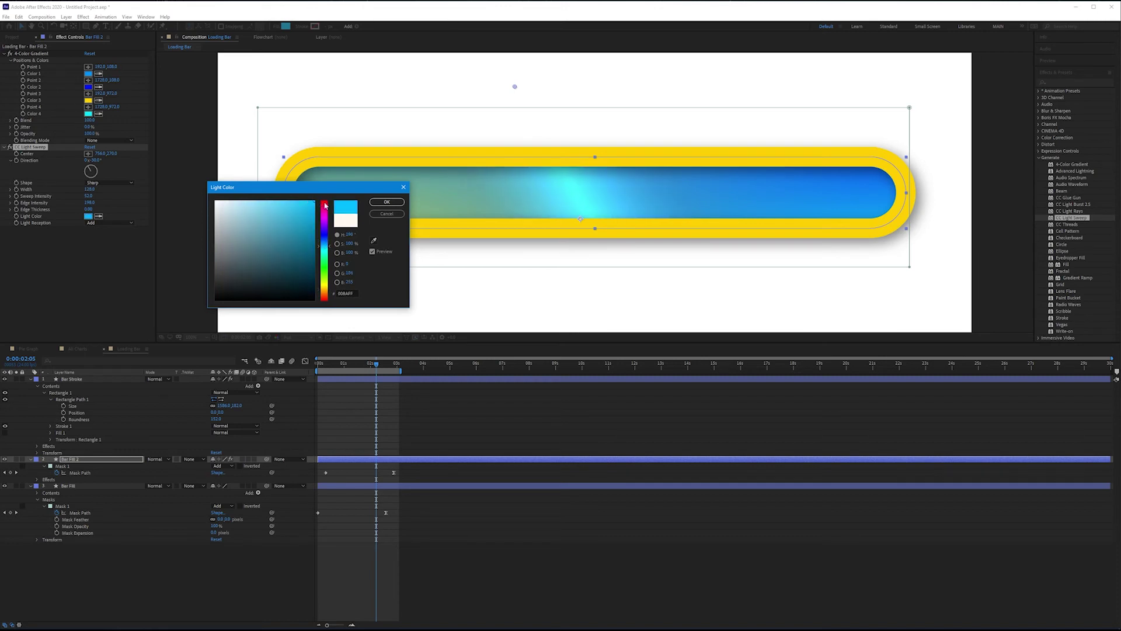
pyautogui.click(295, 201)
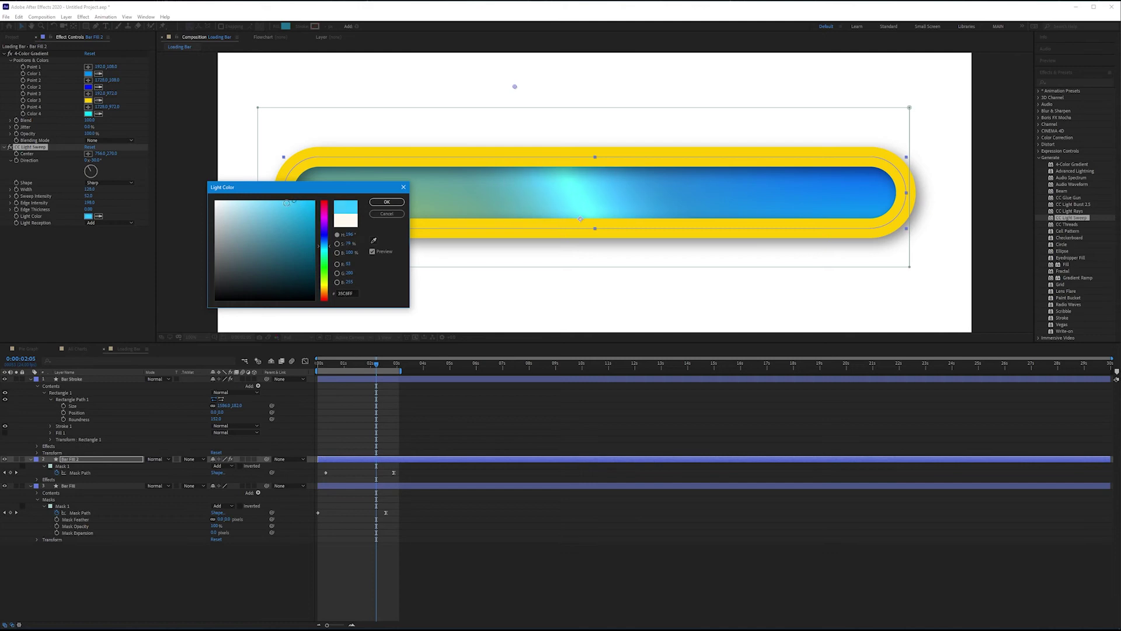
pyautogui.click(386, 202)
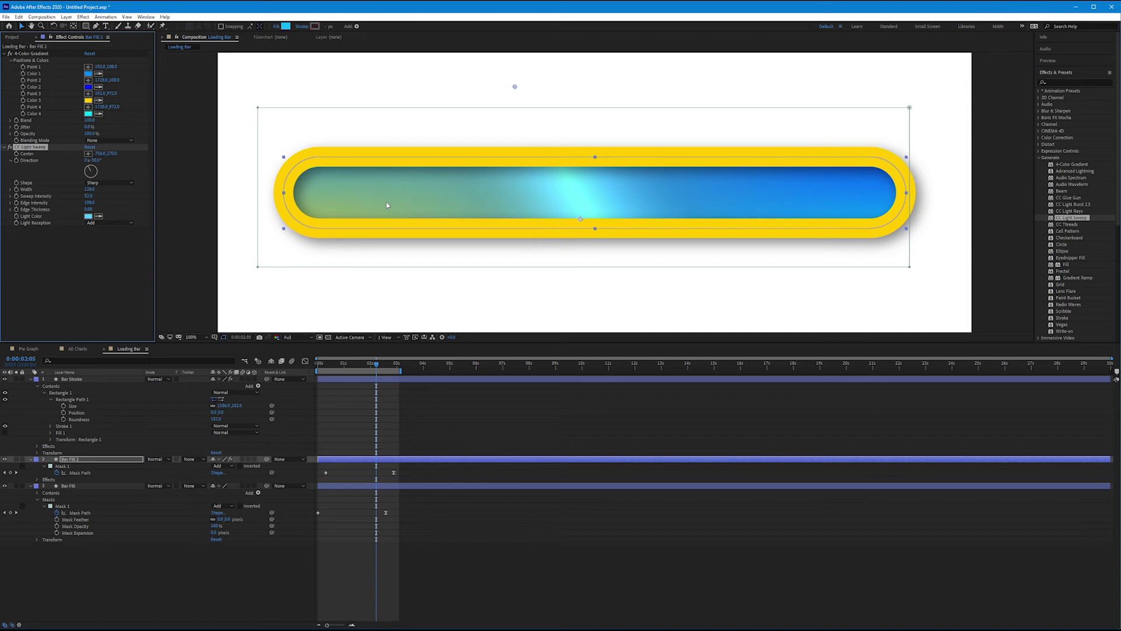
# Step: Rotate the light sweep's direction to 135° for a slanted streak
pyautogui.moveTo(96, 170); pyautogui.dragTo(95, 174)
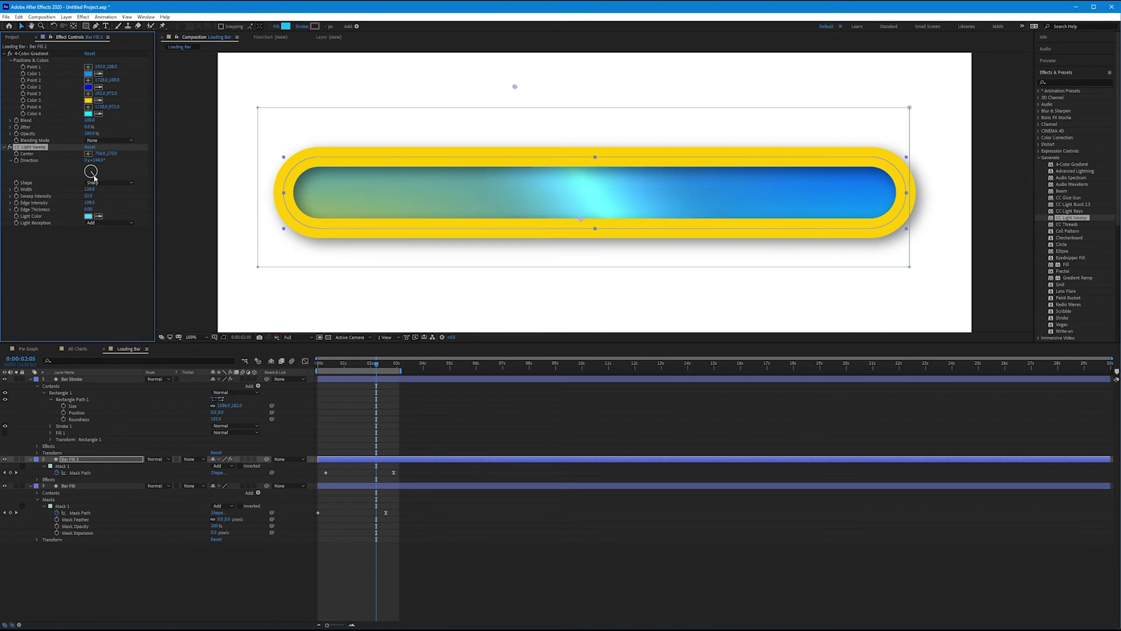
pyautogui.click(96, 160)
pyautogui.write('135')
pyautogui.press('Return')
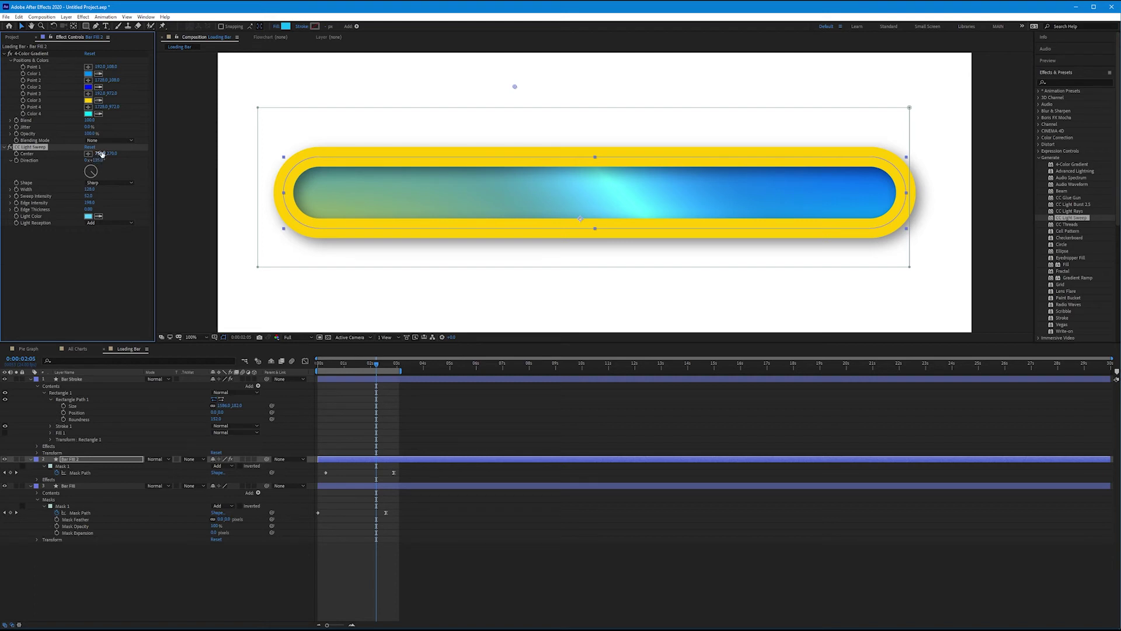
# Step: Shift the sweep centre left and set a starting Center keyframe early in the fill
pyautogui.moveTo(99, 153)
pyautogui.mouseDown()
pyautogui.moveTo(35, 157)
pyautogui.moveTo(286, 129)
pyautogui.moveTo(117, 128)
pyautogui.mouseUp()
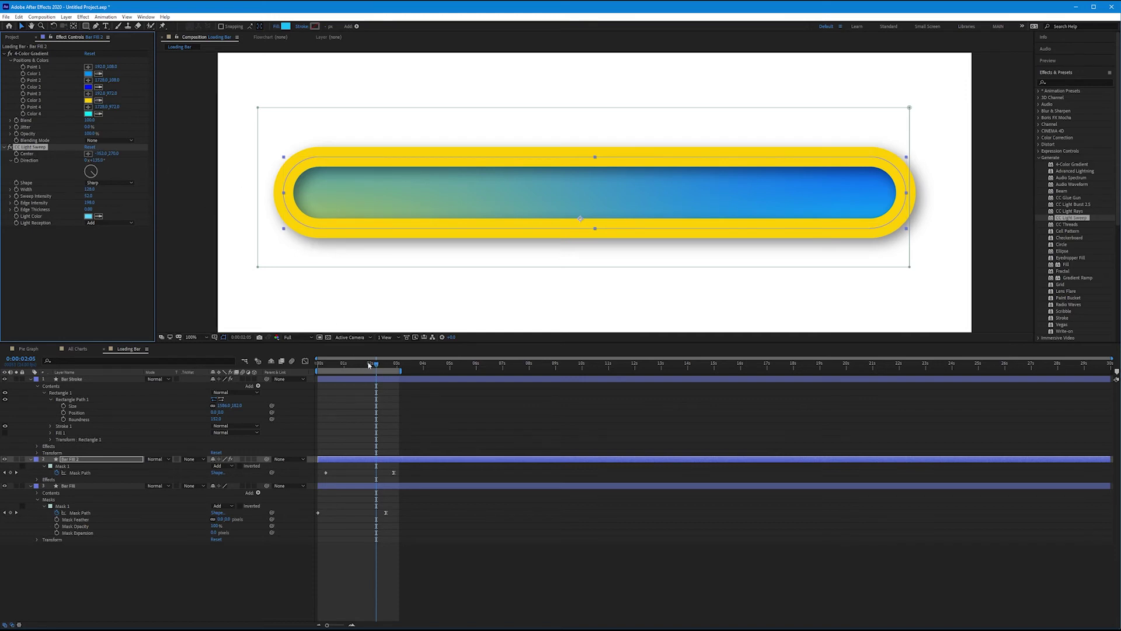
pyautogui.moveTo(369, 365)
pyautogui.mouseDown()
pyautogui.moveTo(313, 369)
pyautogui.moveTo(361, 369)
pyautogui.mouseUp()
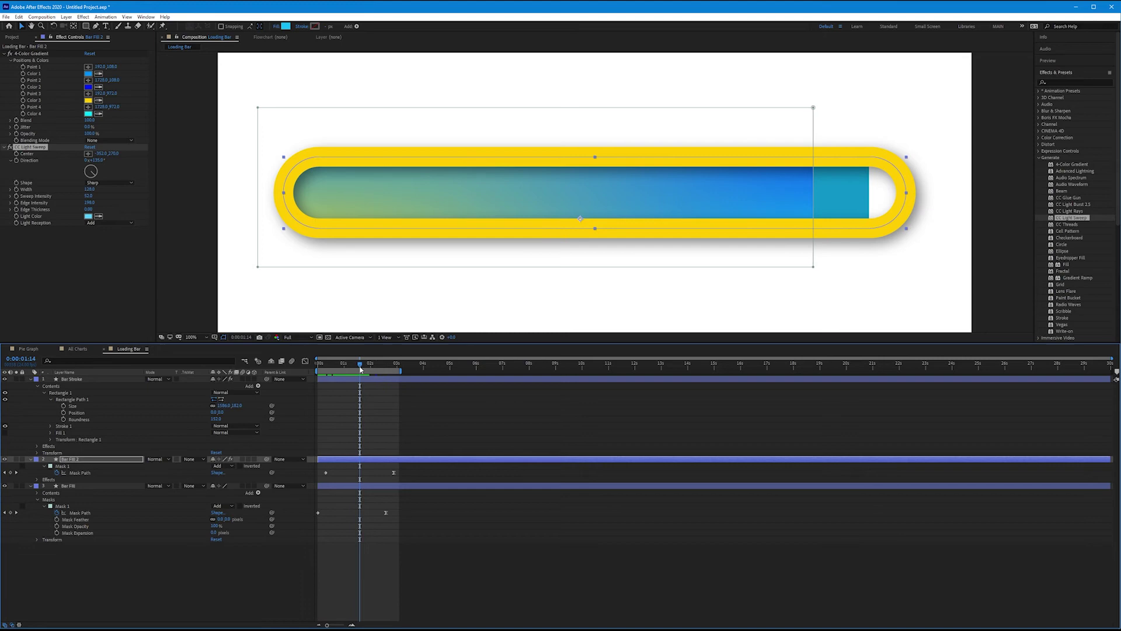
pyautogui.click(17, 154)
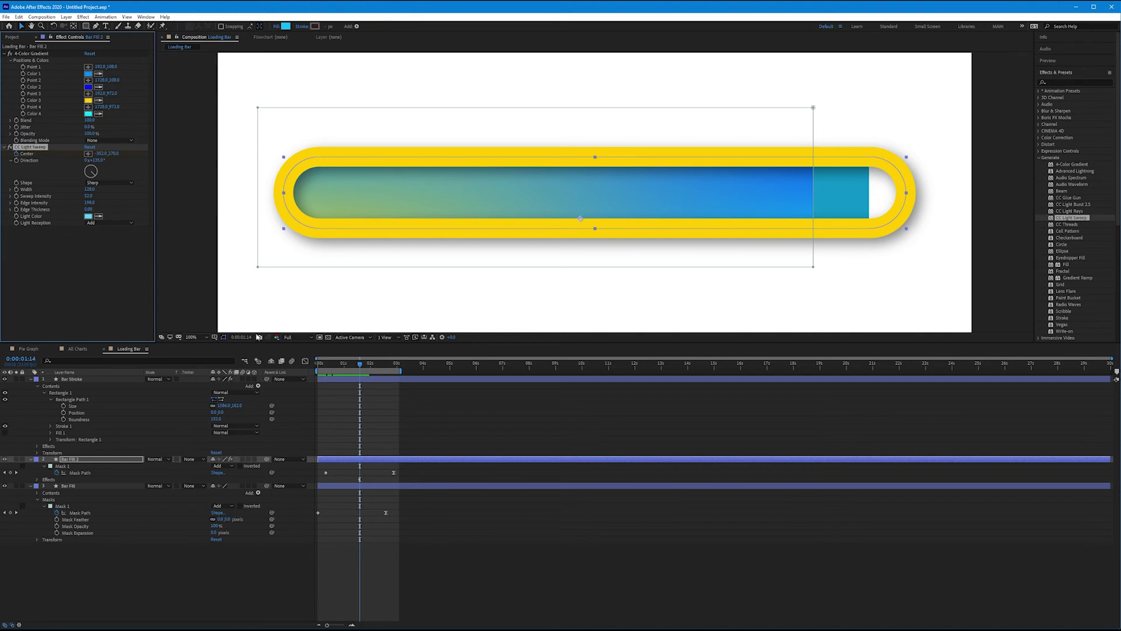
pyautogui.press('u')
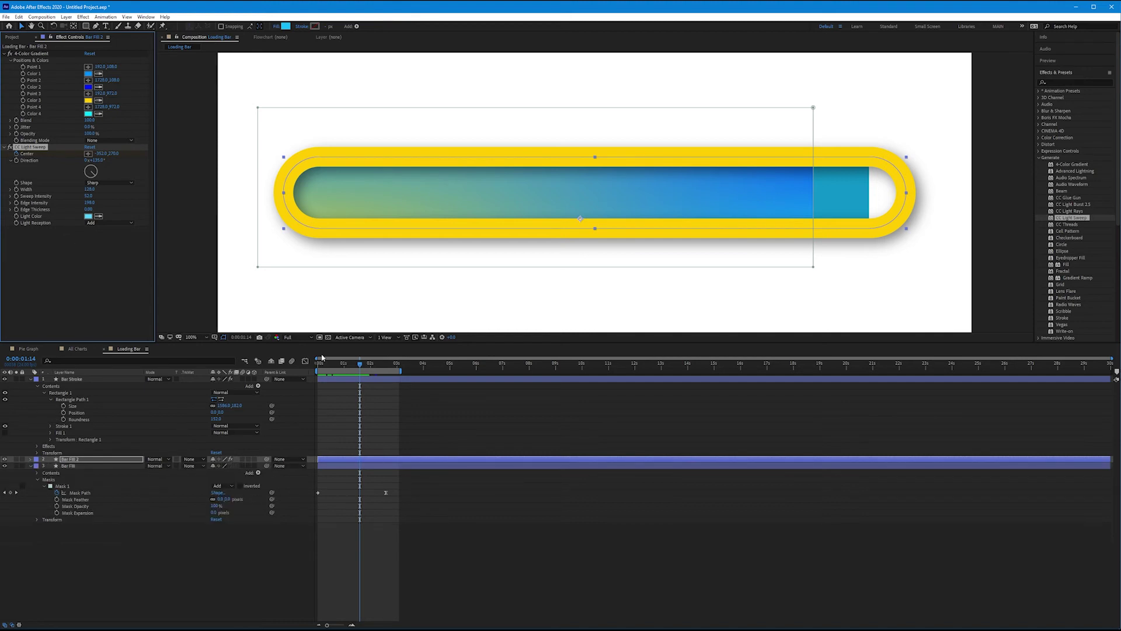
pyautogui.press('u')
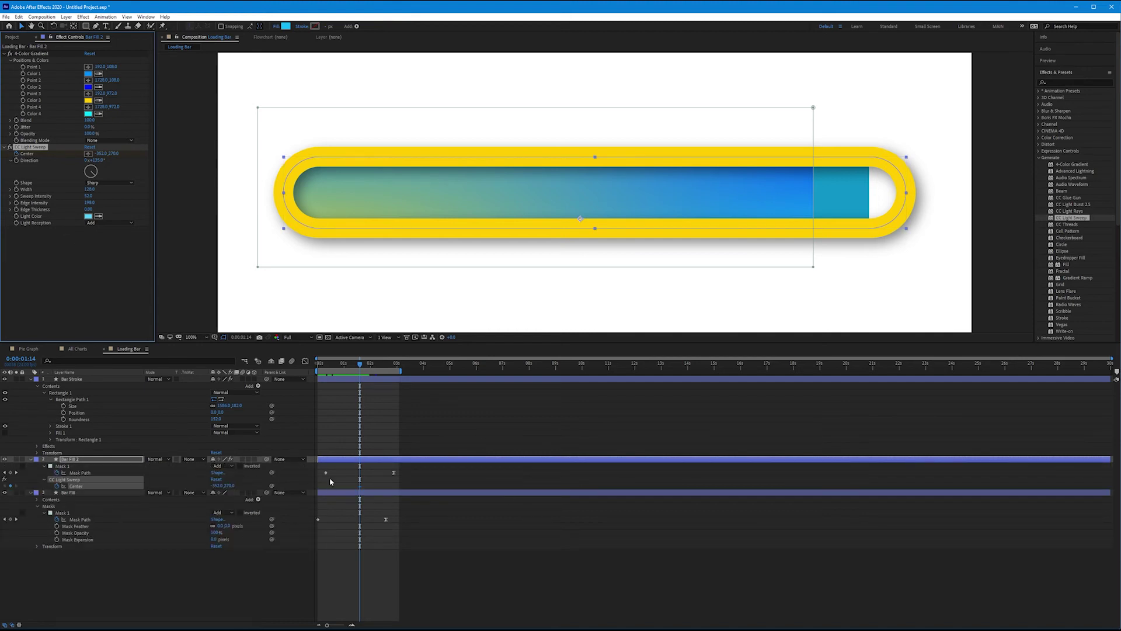
# Step: Set the sweep Center X to -104 at 0:00:01:20 and preview from the start
pyautogui.moveTo(362, 489)
pyautogui.moveTo(362, 366); pyautogui.dragTo(394, 377)
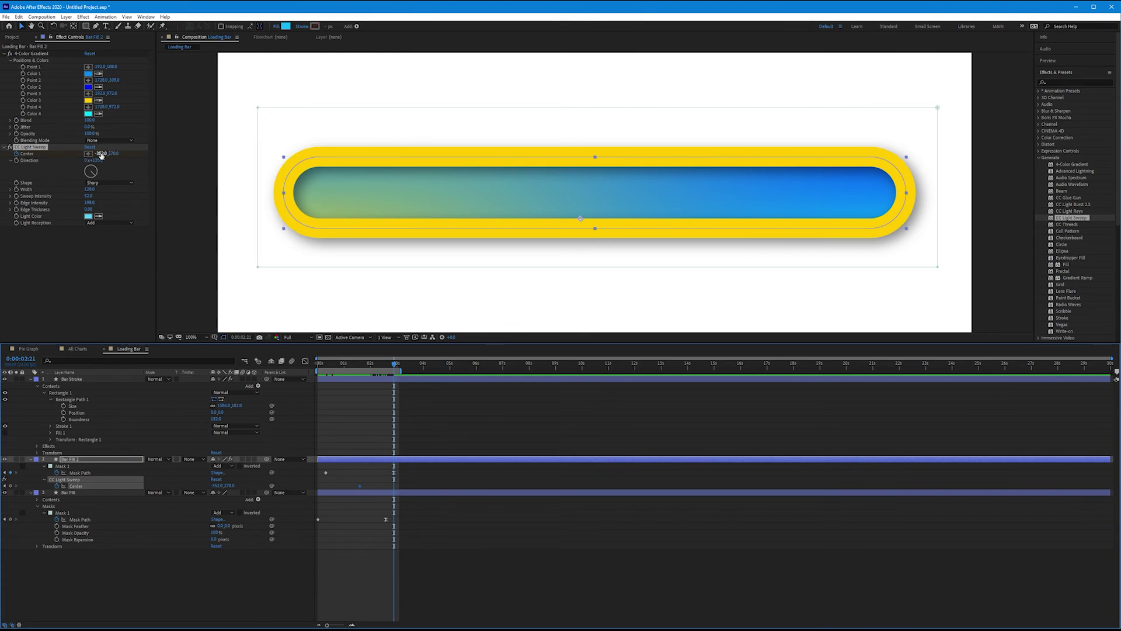
pyautogui.moveTo(101, 154); pyautogui.dragTo(971, 142)
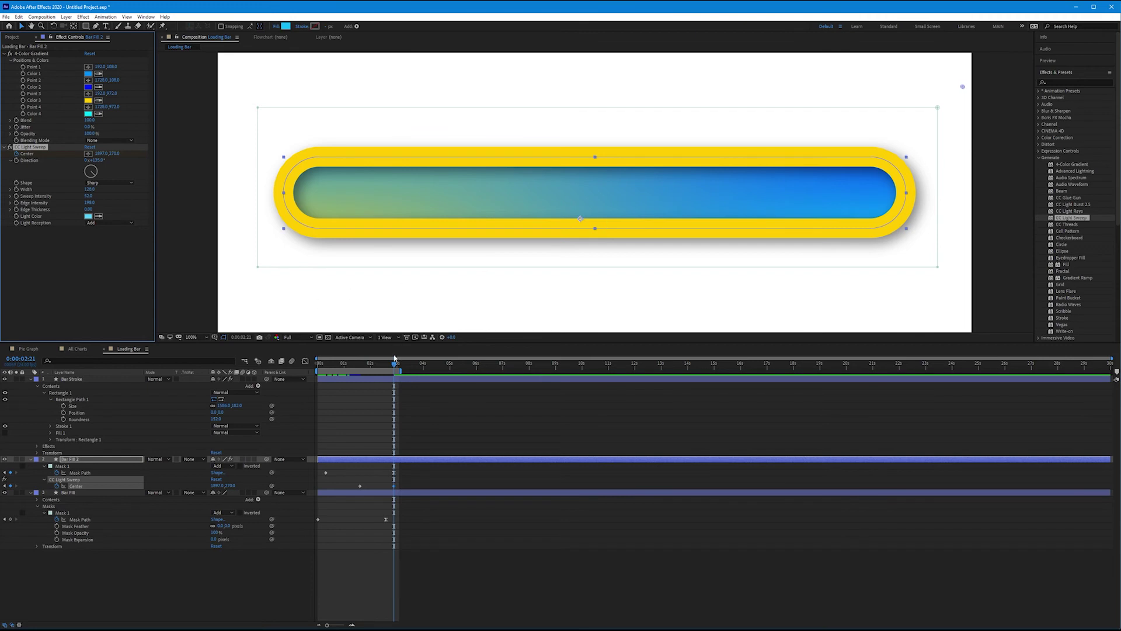
pyautogui.press('Home')
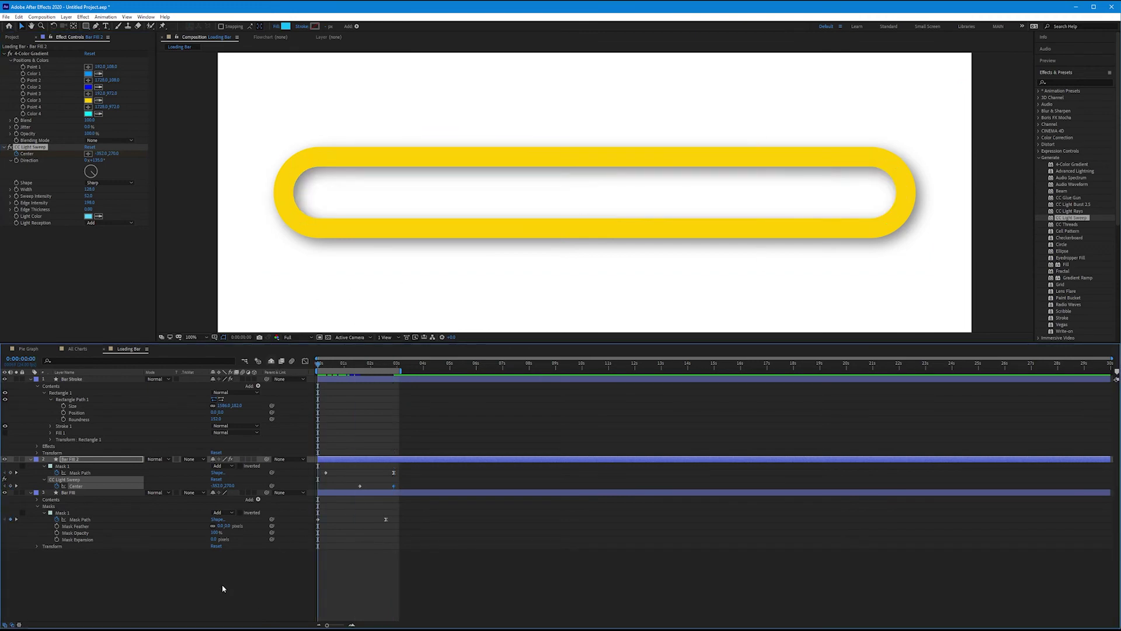
pyautogui.press('space')
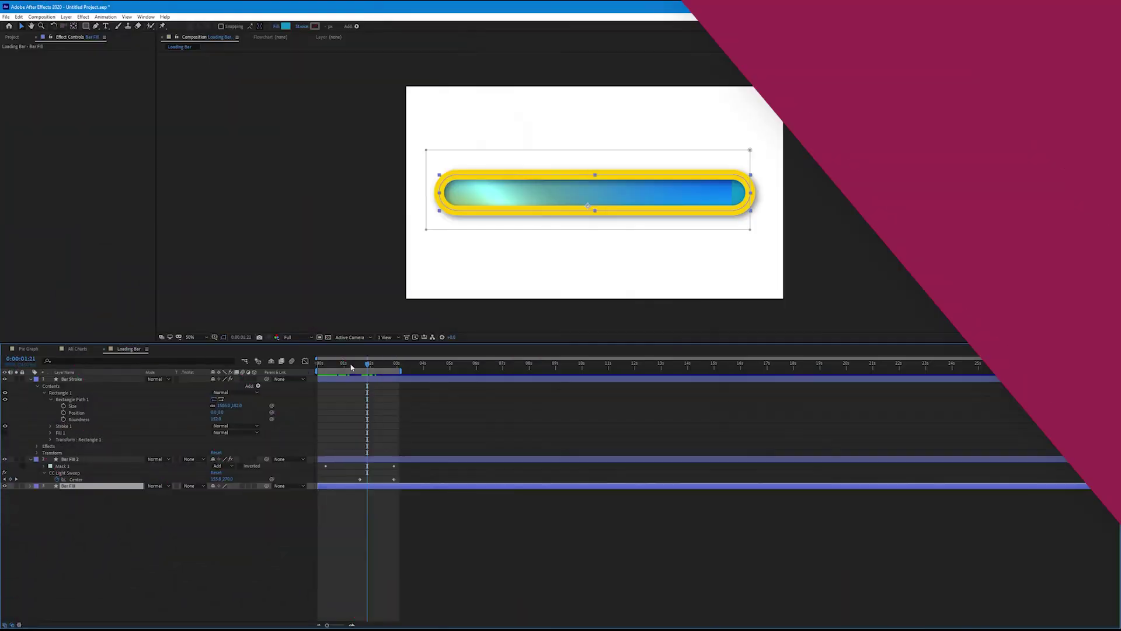
# Step: Set the Bar Fill layer's fill colour to dark teal 084F69
pyautogui.moveTo(367, 363); pyautogui.dragTo(343, 366)
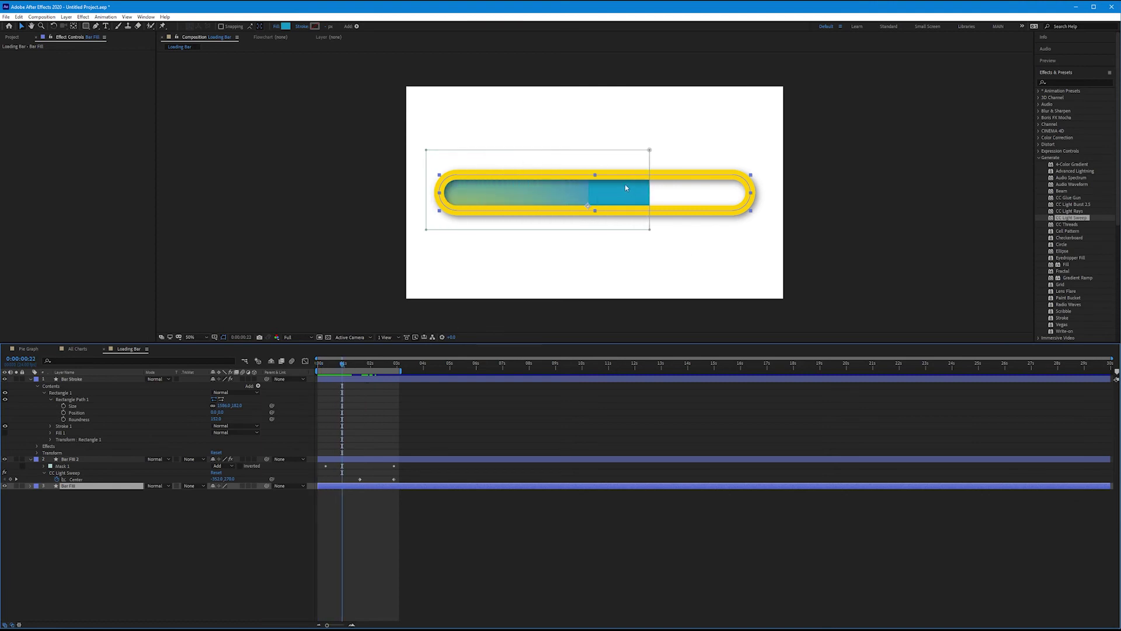
pyautogui.click(286, 26)
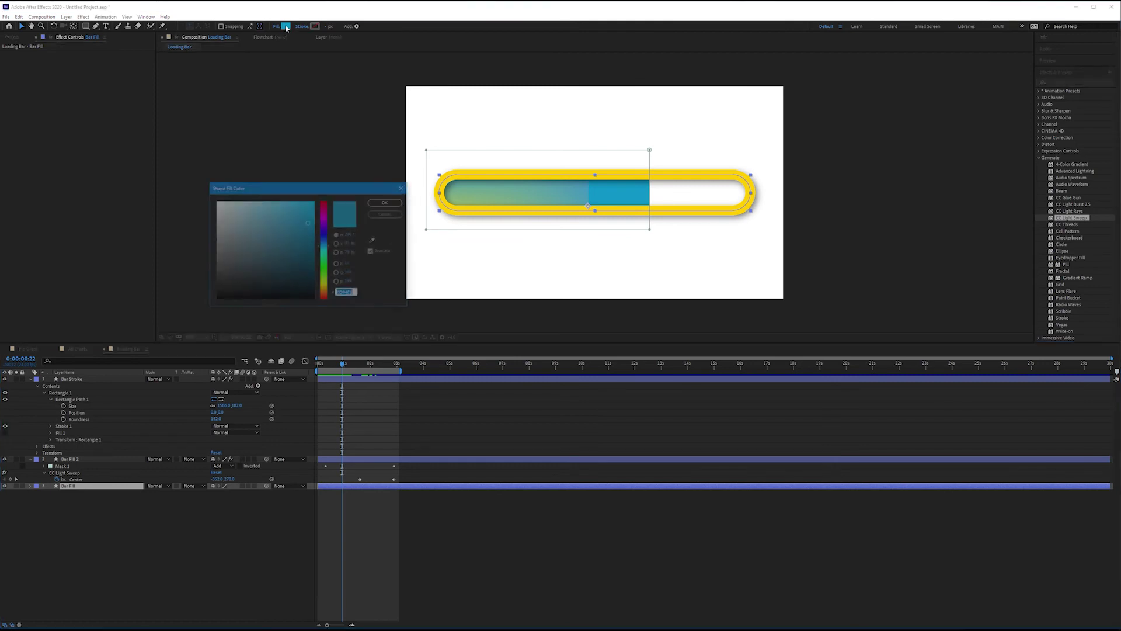
pyautogui.click(307, 259)
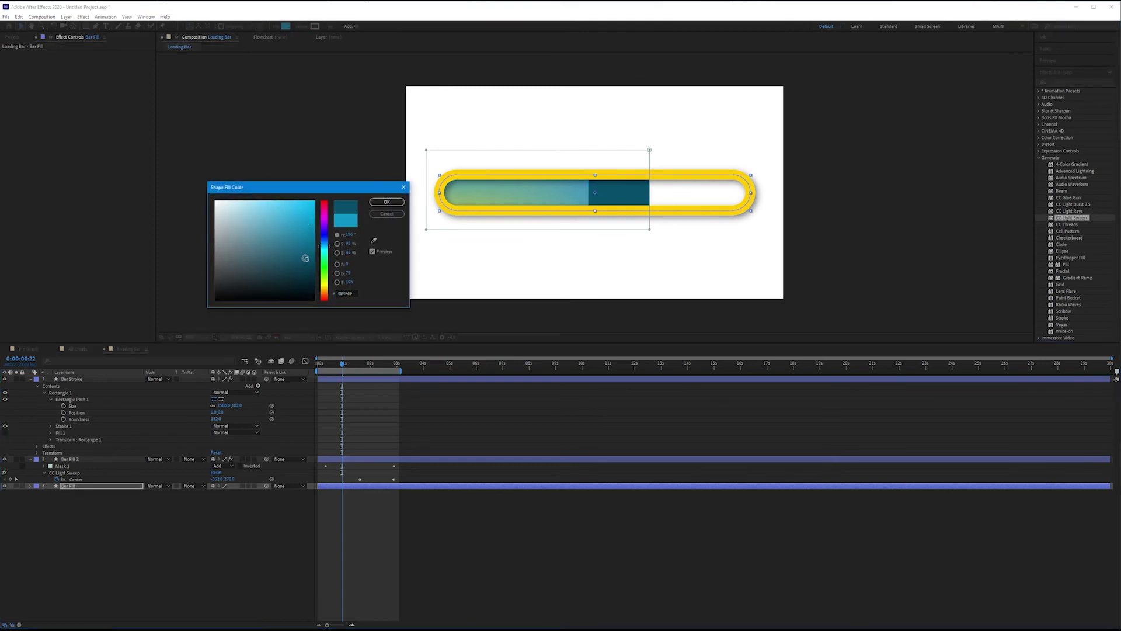
pyautogui.click(386, 202)
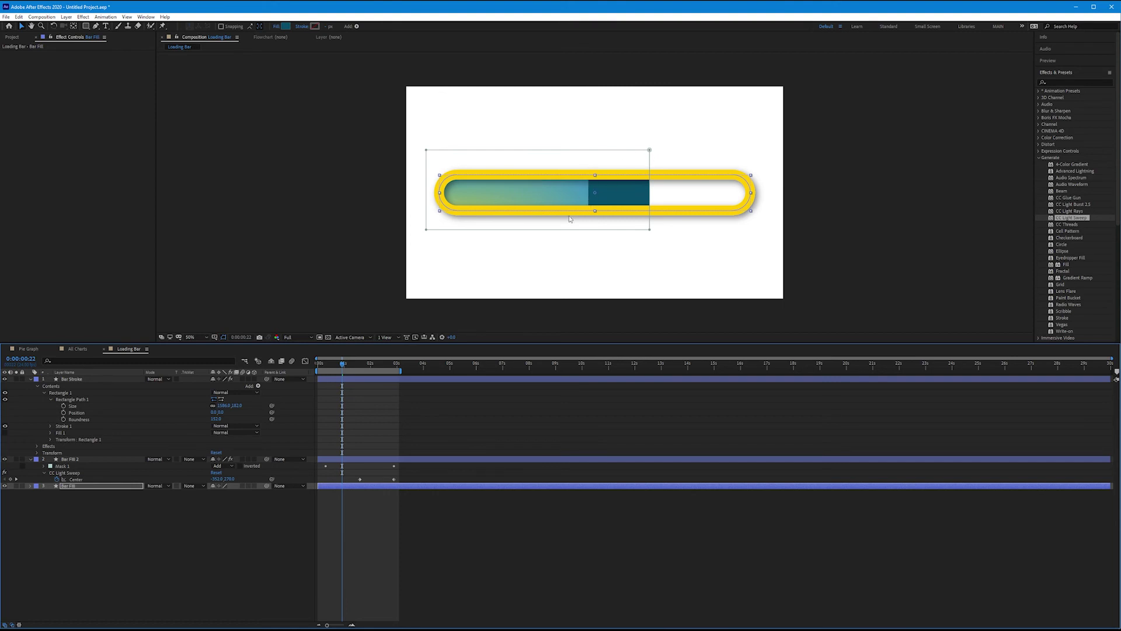
# Step: Feather Bar Fill 2's Mask 1 by 39 pixels and preview from the start
pyautogui.click(80, 461)
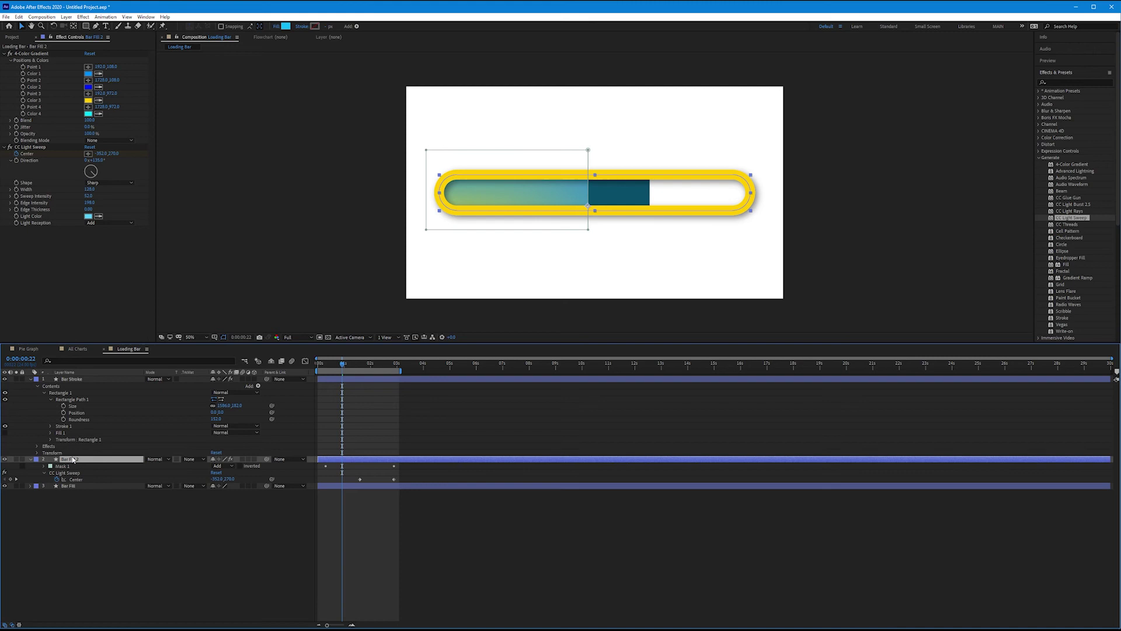
pyautogui.click(44, 466)
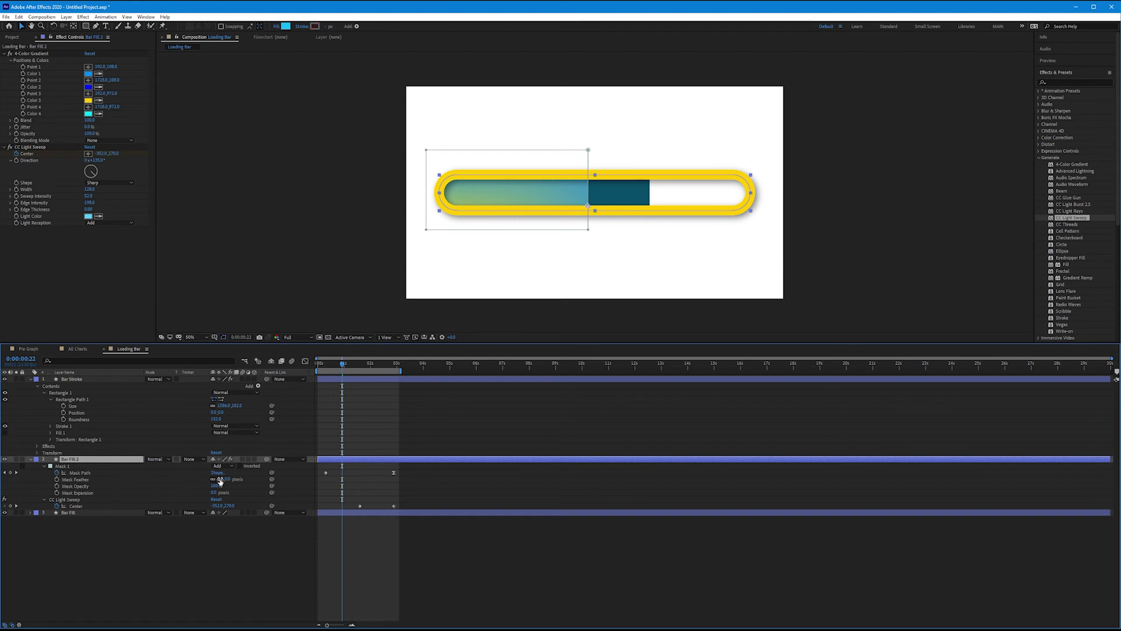
pyautogui.moveTo(221, 480); pyautogui.dragTo(276, 469)
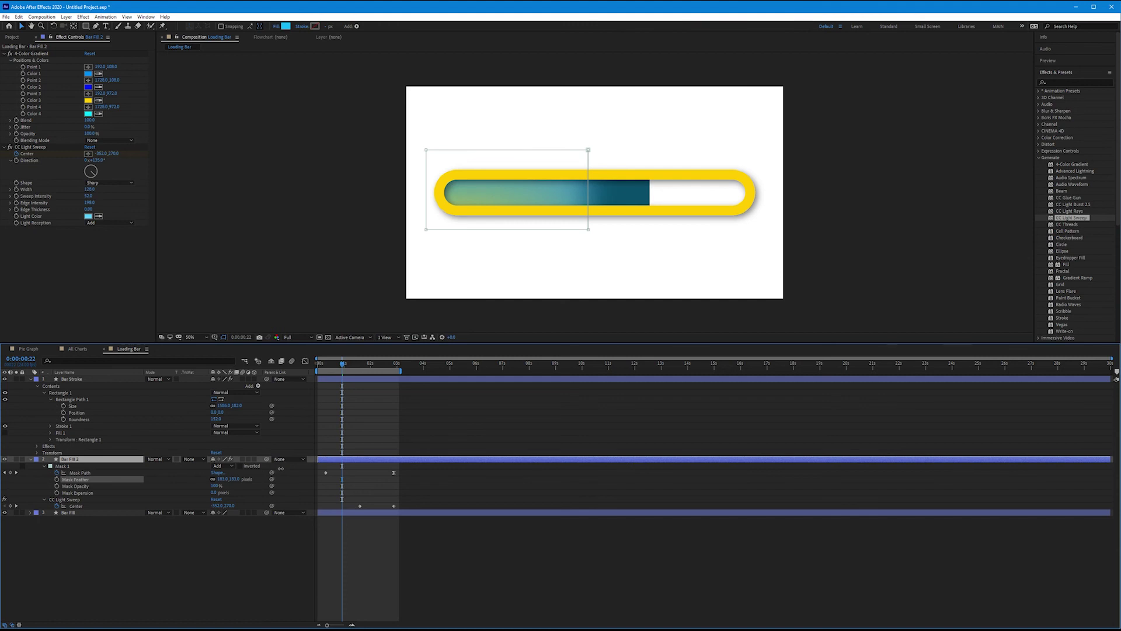
pyautogui.click(253, 481)
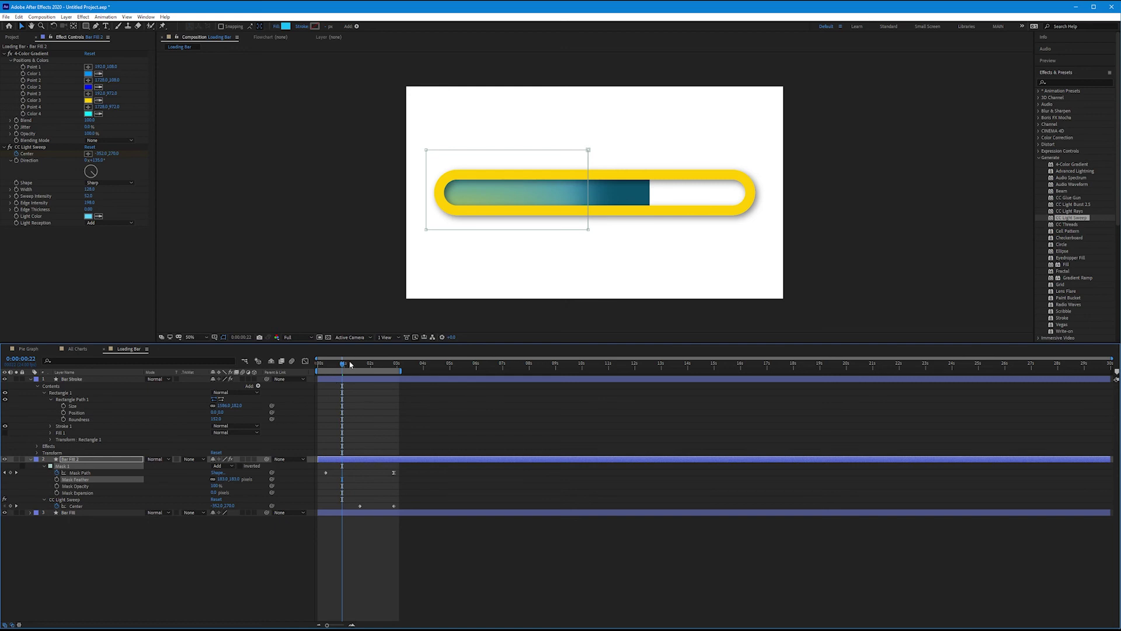
pyautogui.moveTo(344, 365); pyautogui.dragTo(315, 375)
pyautogui.press('space')
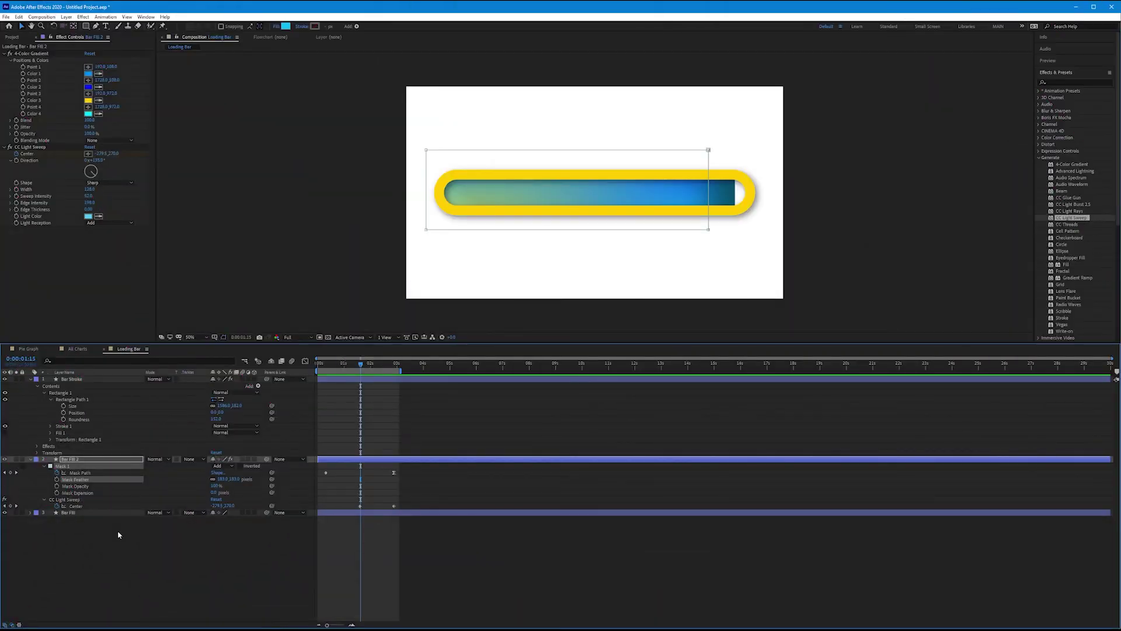
# Step: Add the Loading Bar comp from the Project panel into the All Charts composition
pyautogui.click(74, 350)
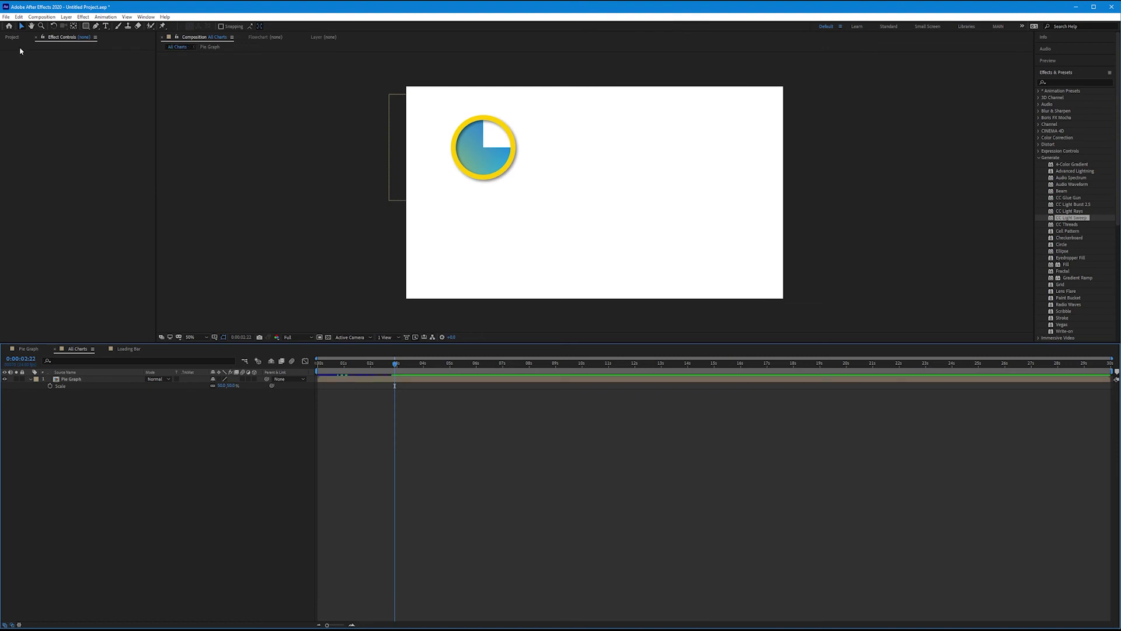
pyautogui.click(11, 37)
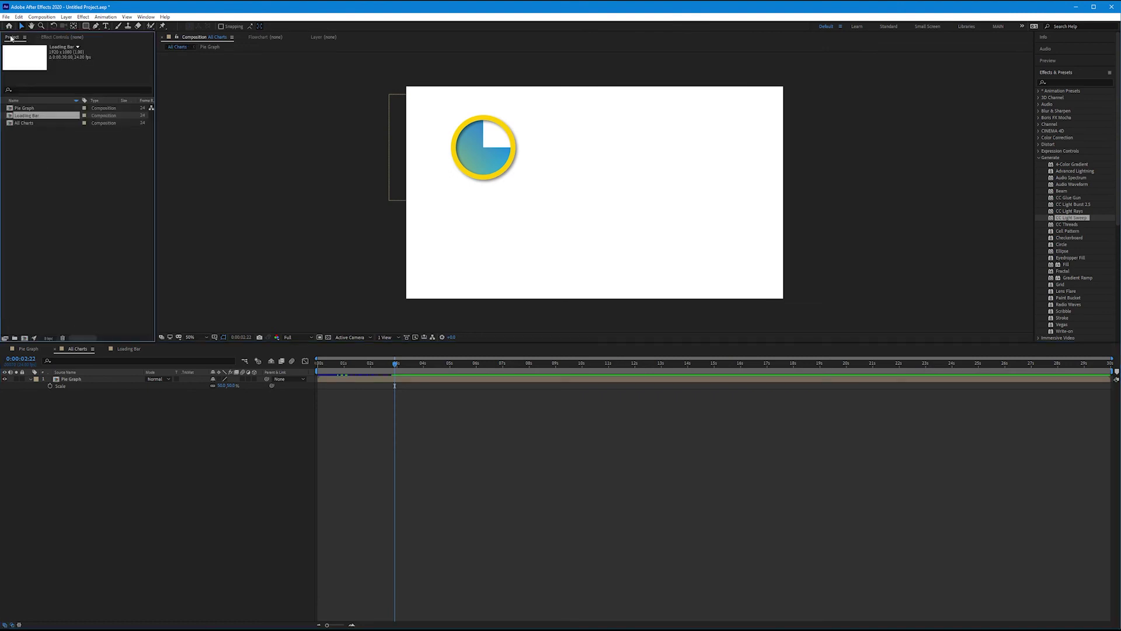
pyautogui.moveTo(25, 119); pyautogui.dragTo(85, 395)
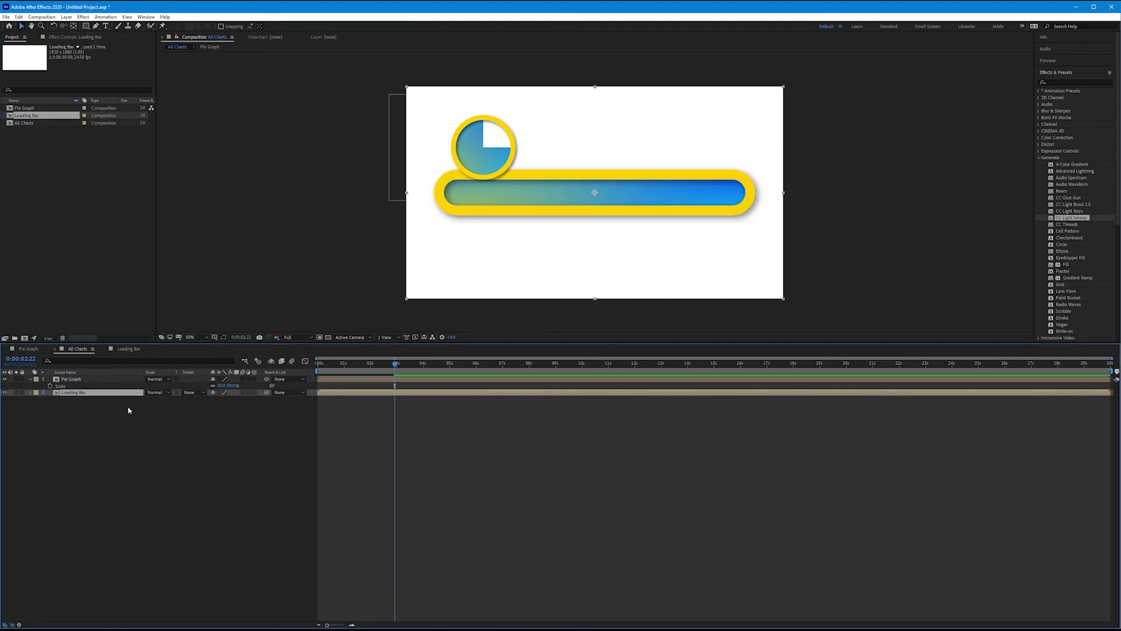
# Step: Scale the Loading Bar to 50%, move it beside the pie graph, and preview
pyautogui.press('s')
pyautogui.click(223, 399)
pyautogui.write('50')
pyautogui.press('Return')
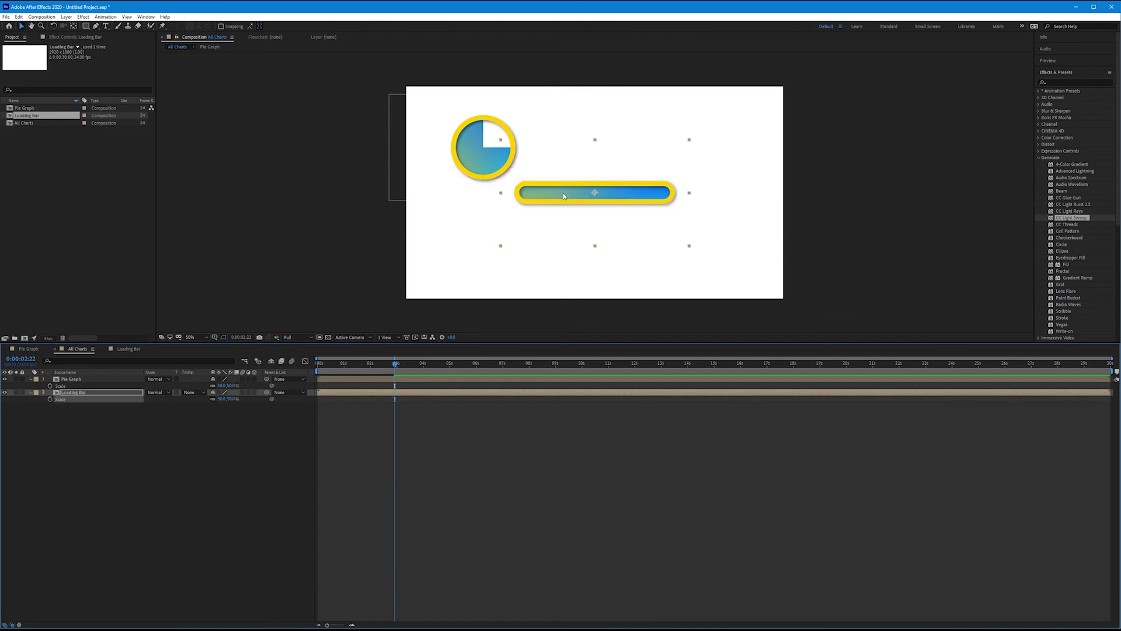
pyautogui.moveTo(564, 196); pyautogui.dragTo(592, 150)
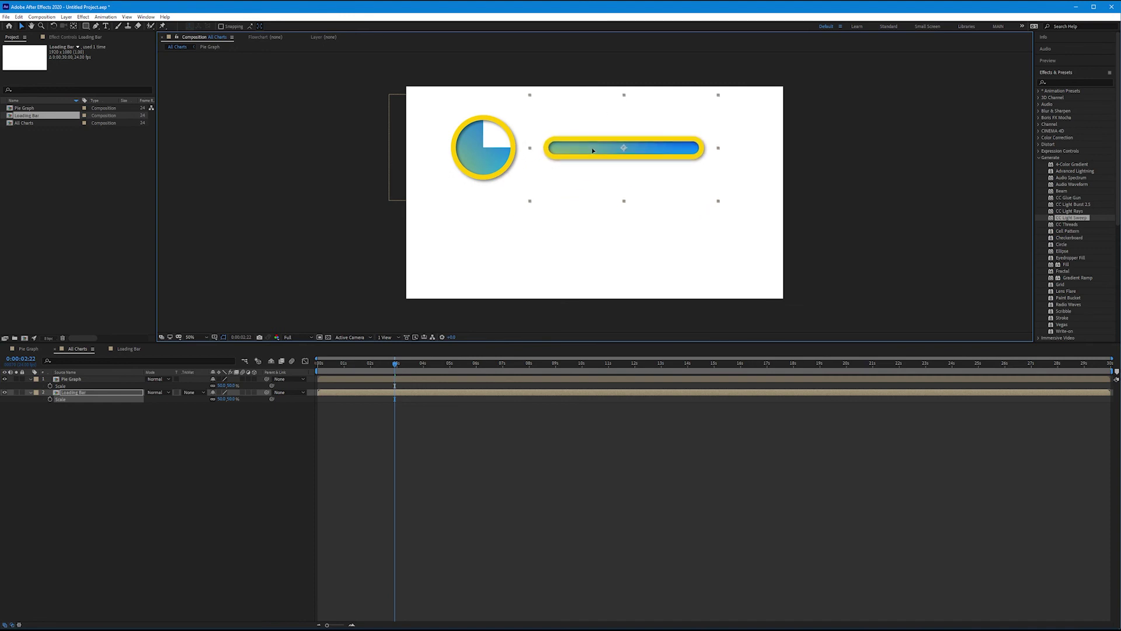
pyautogui.click(249, 456)
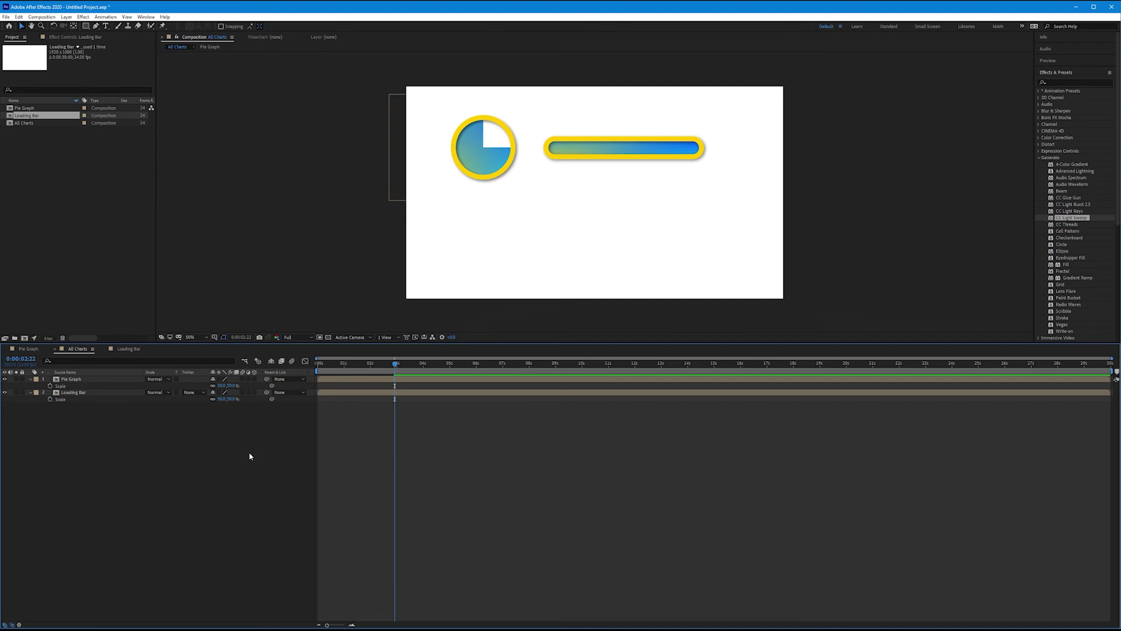
pyautogui.press('space')
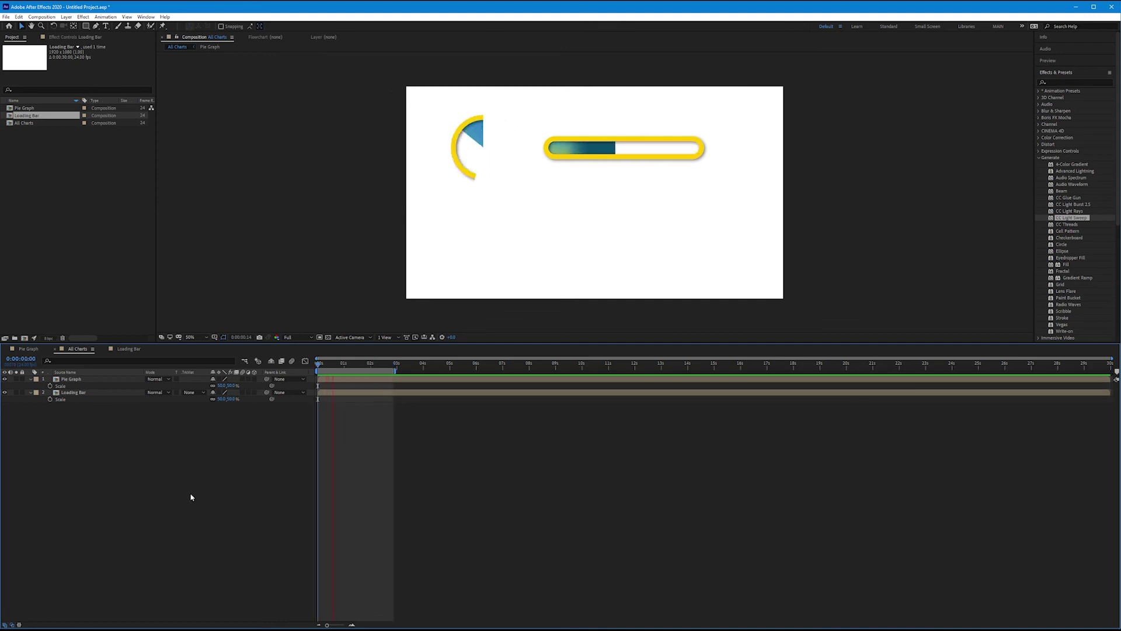